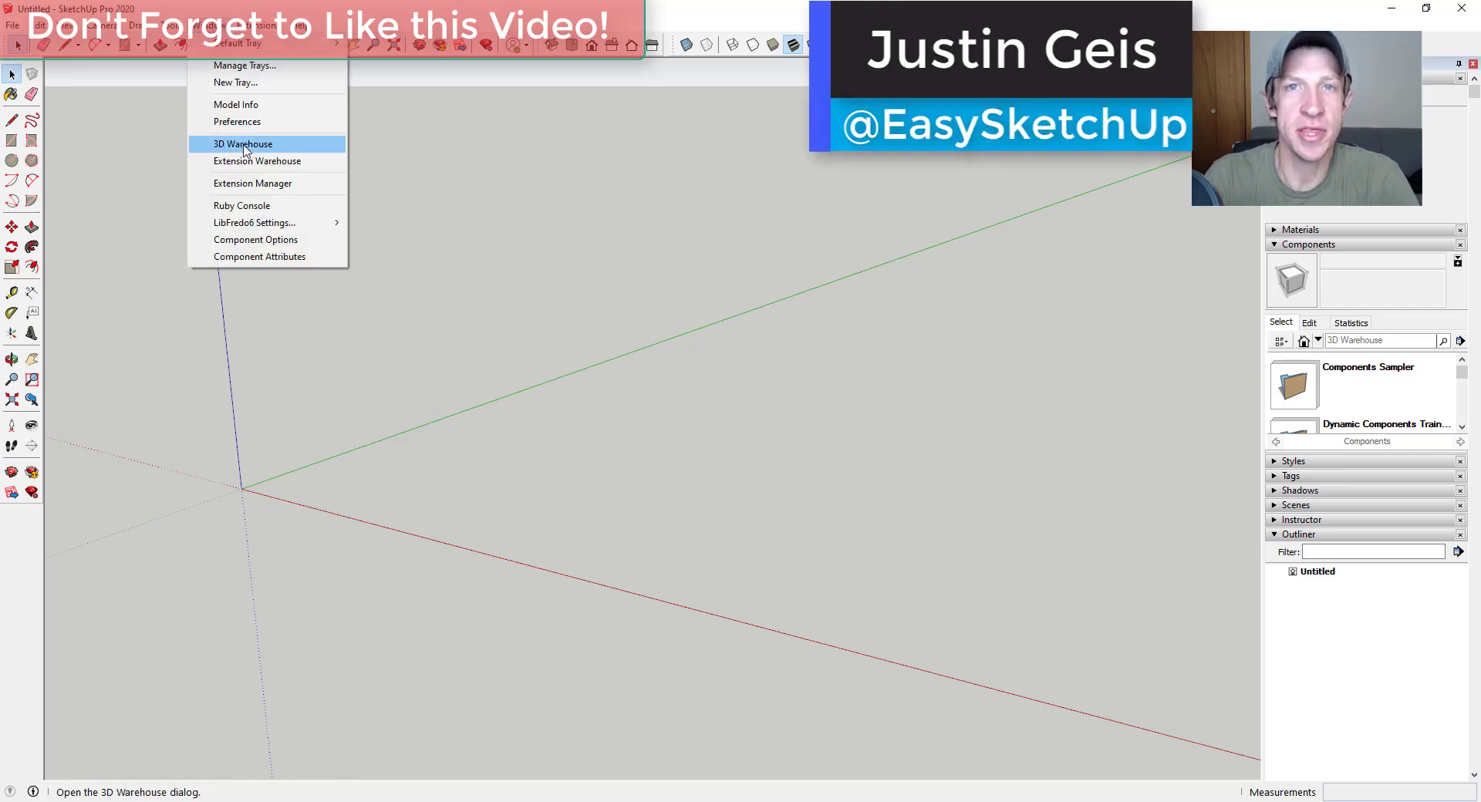
# Load the Haru Desk in Walnut by Modloft from the 3D Warehouse into the model and place it at the origin
pyautogui.click(244, 144)
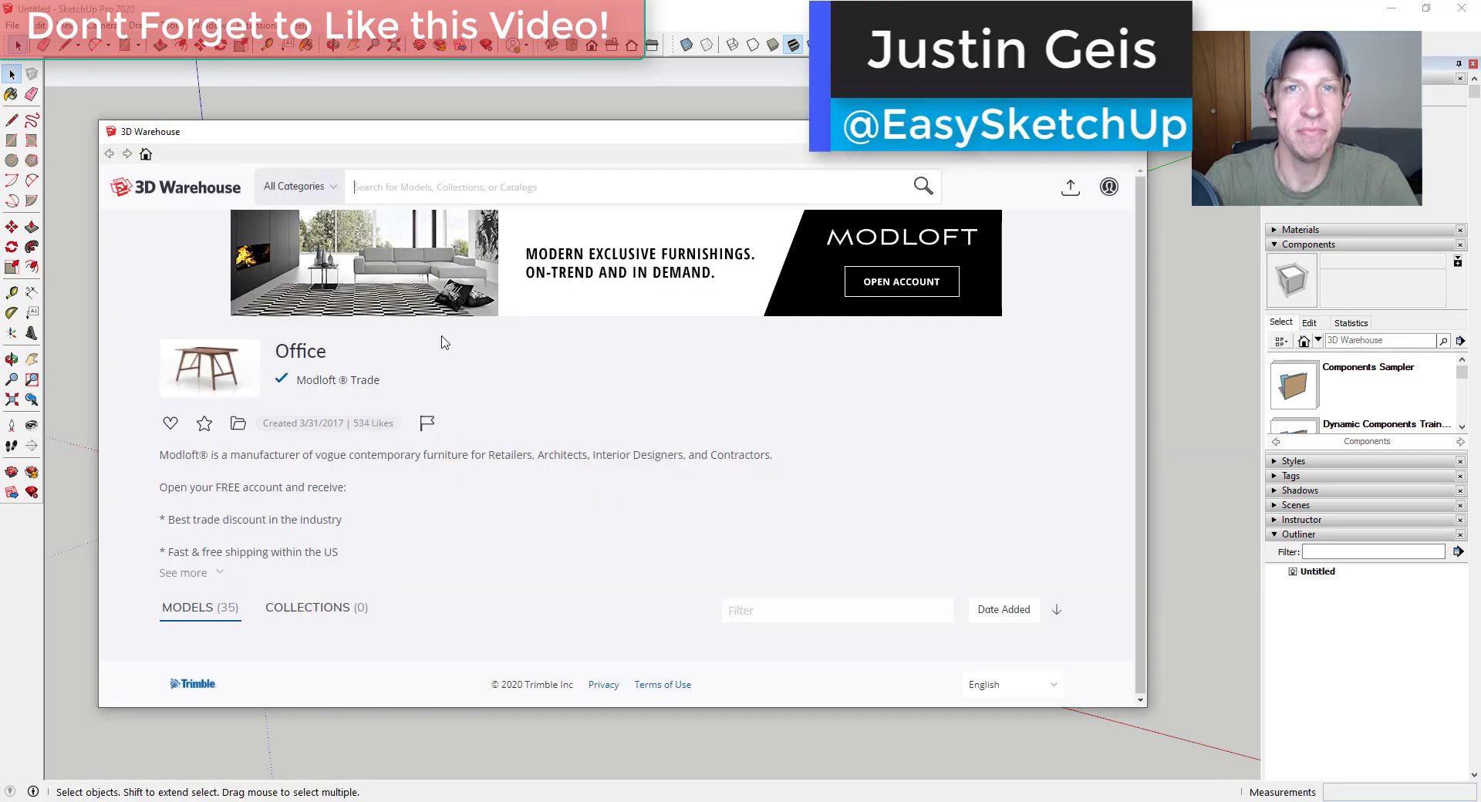
pyautogui.scroll(-4, 475, 332)
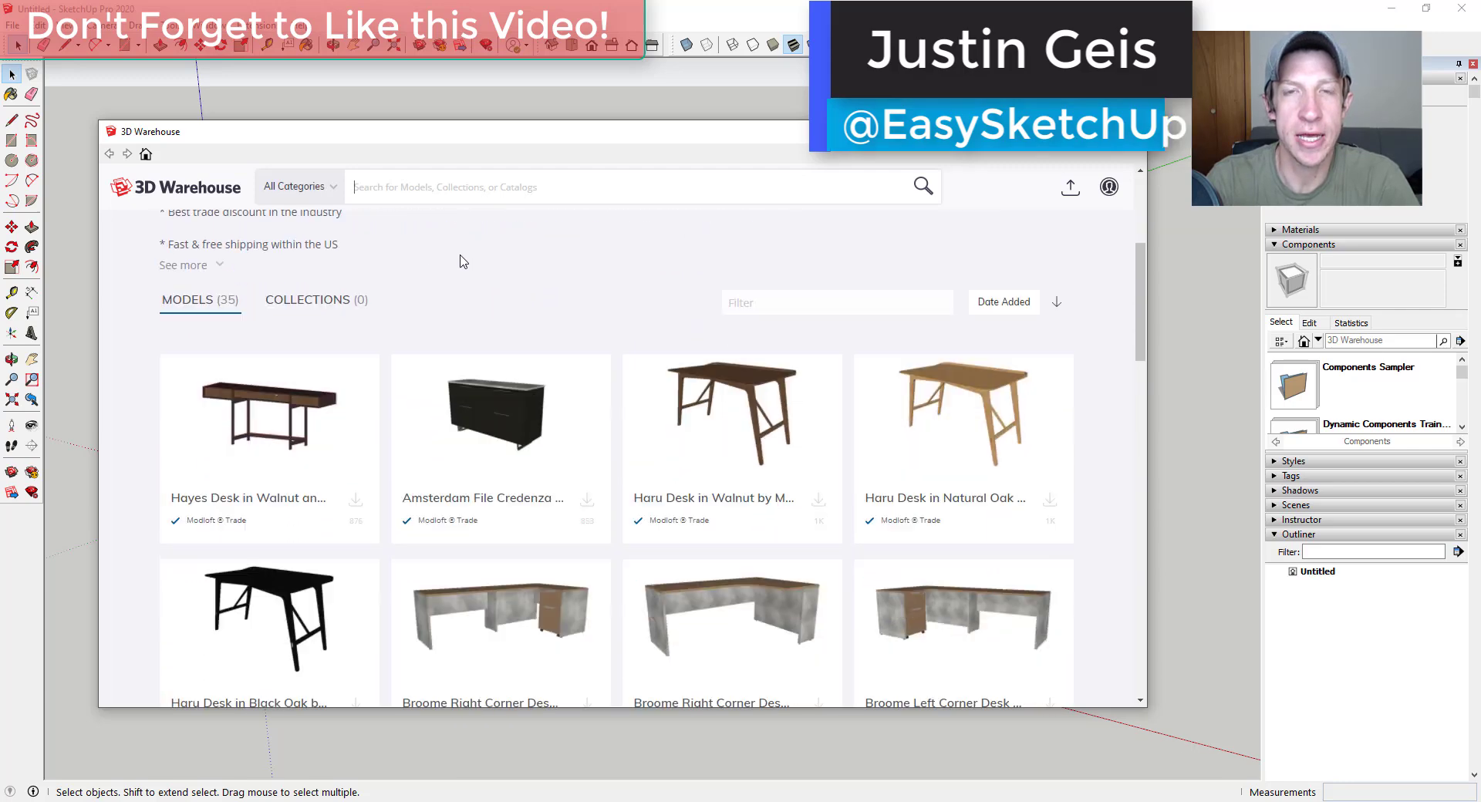
pyautogui.click(748, 432)
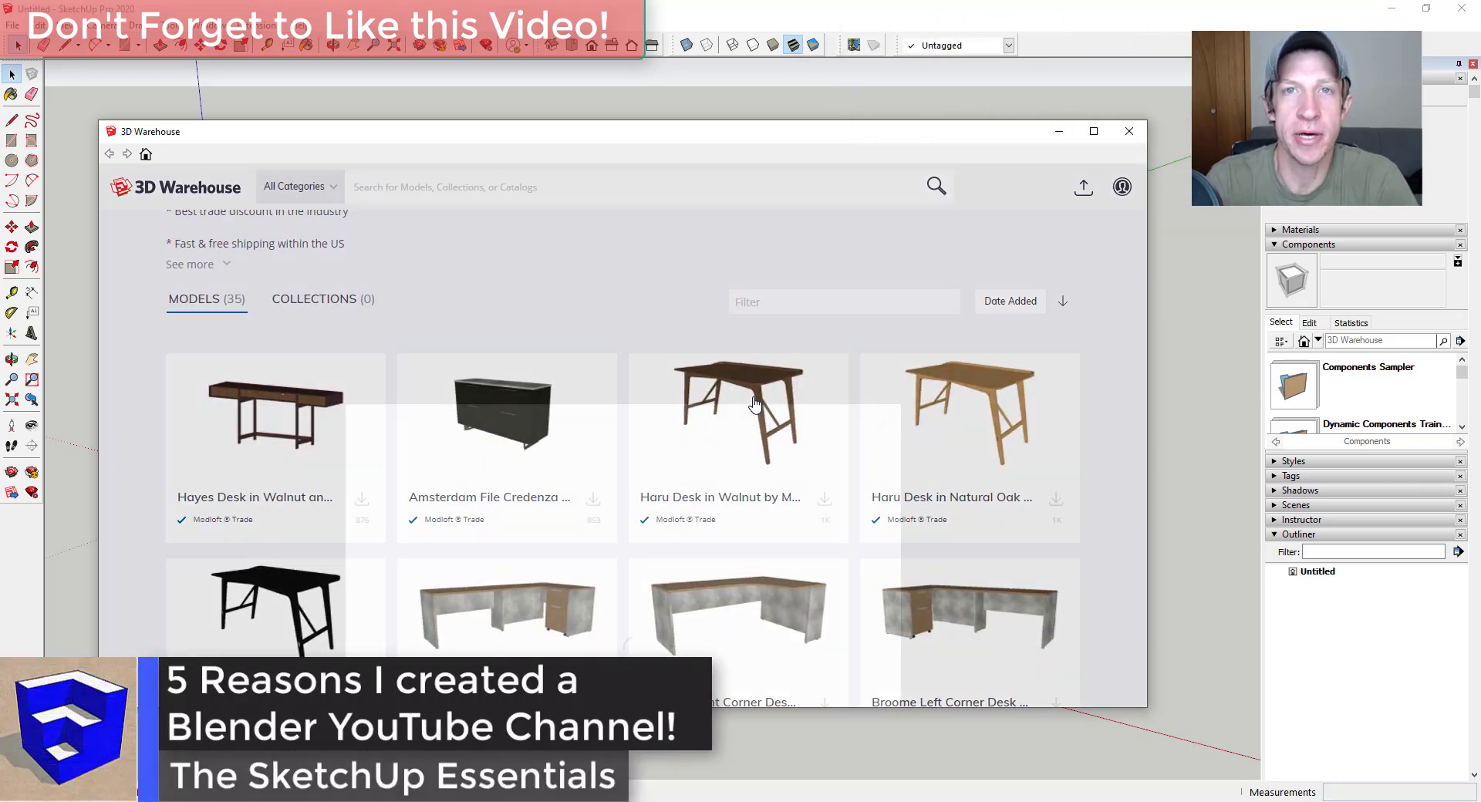
pyautogui.click(744, 489)
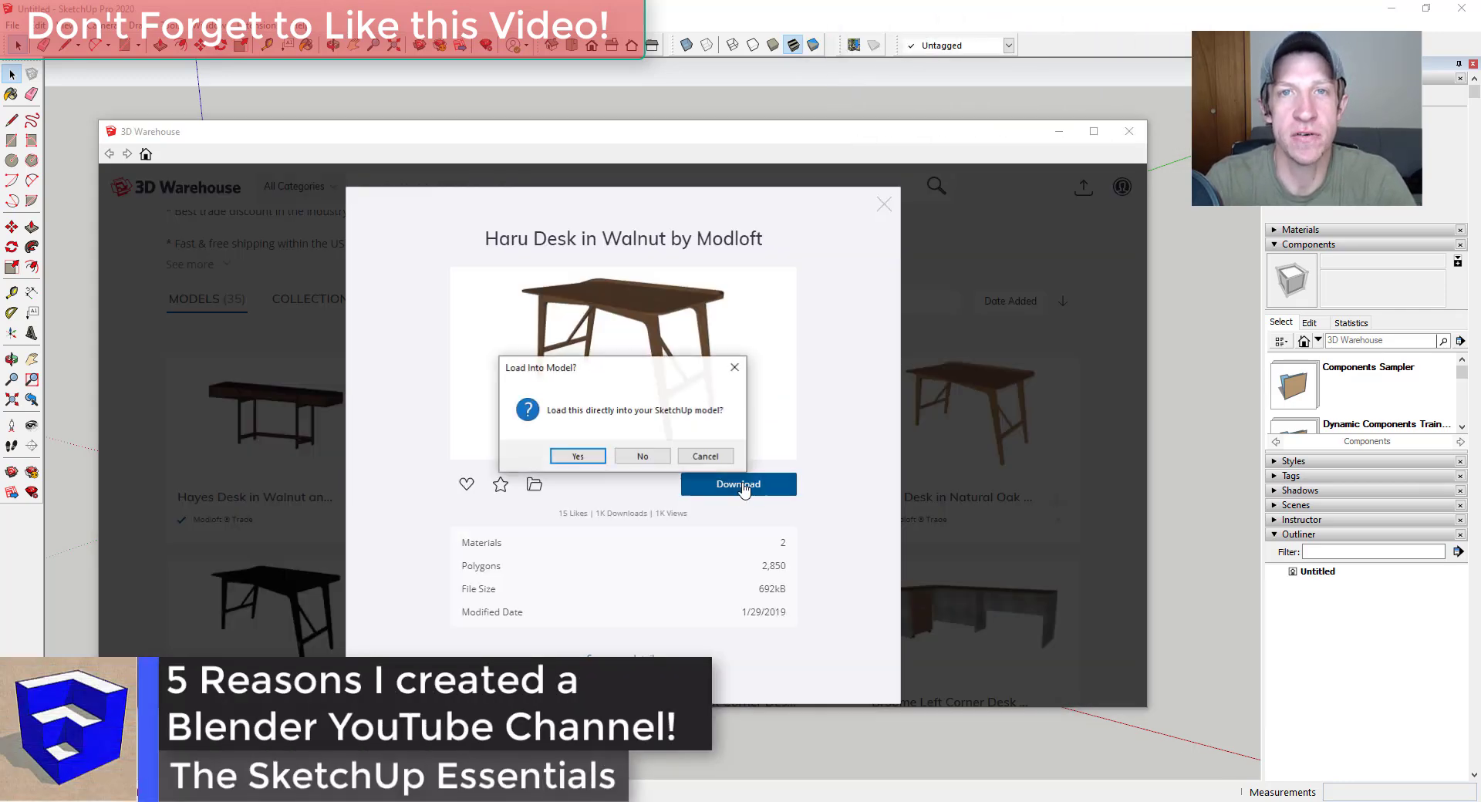
pyautogui.click(577, 457)
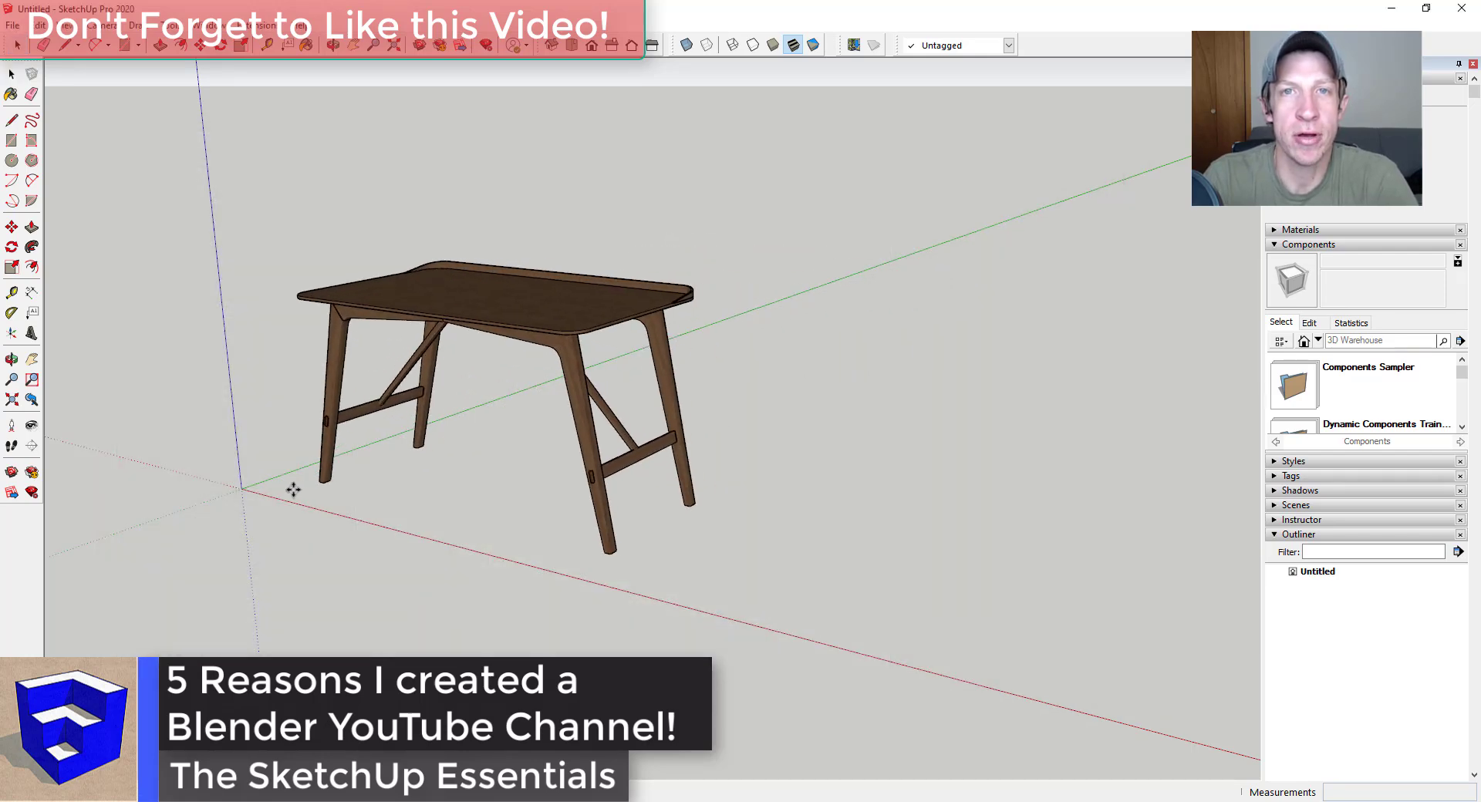
pyautogui.click(241, 488)
# Export the desk as an OBJ file named SketchUpTableOBJ in the 12 SketchUp Export Test folder, with units set to Model units
pyautogui.moveTo(611, 443); pyautogui.dragTo(433, 367, button='middle')
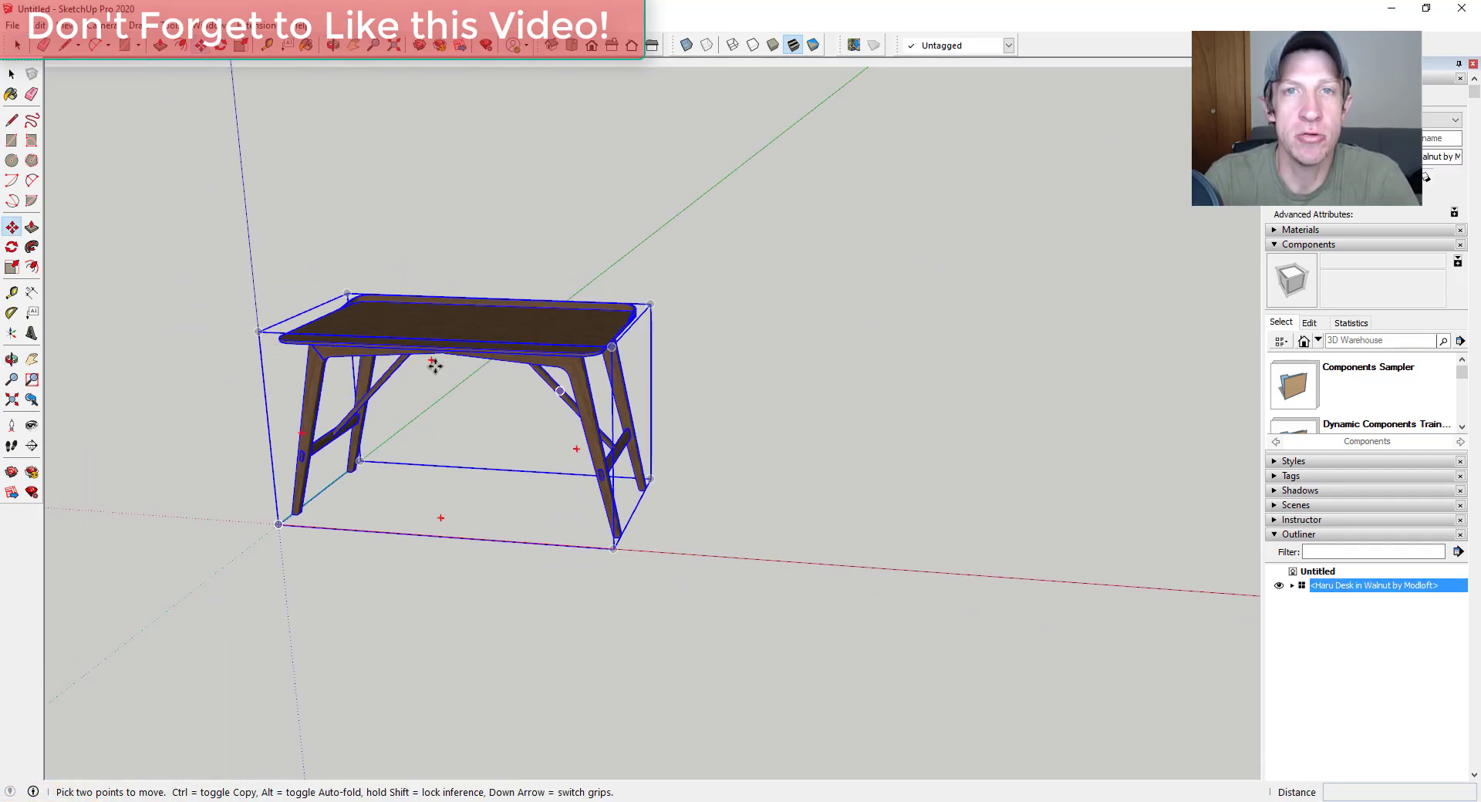
pyautogui.scroll(1, 254, 354)
pyautogui.click(13, 25)
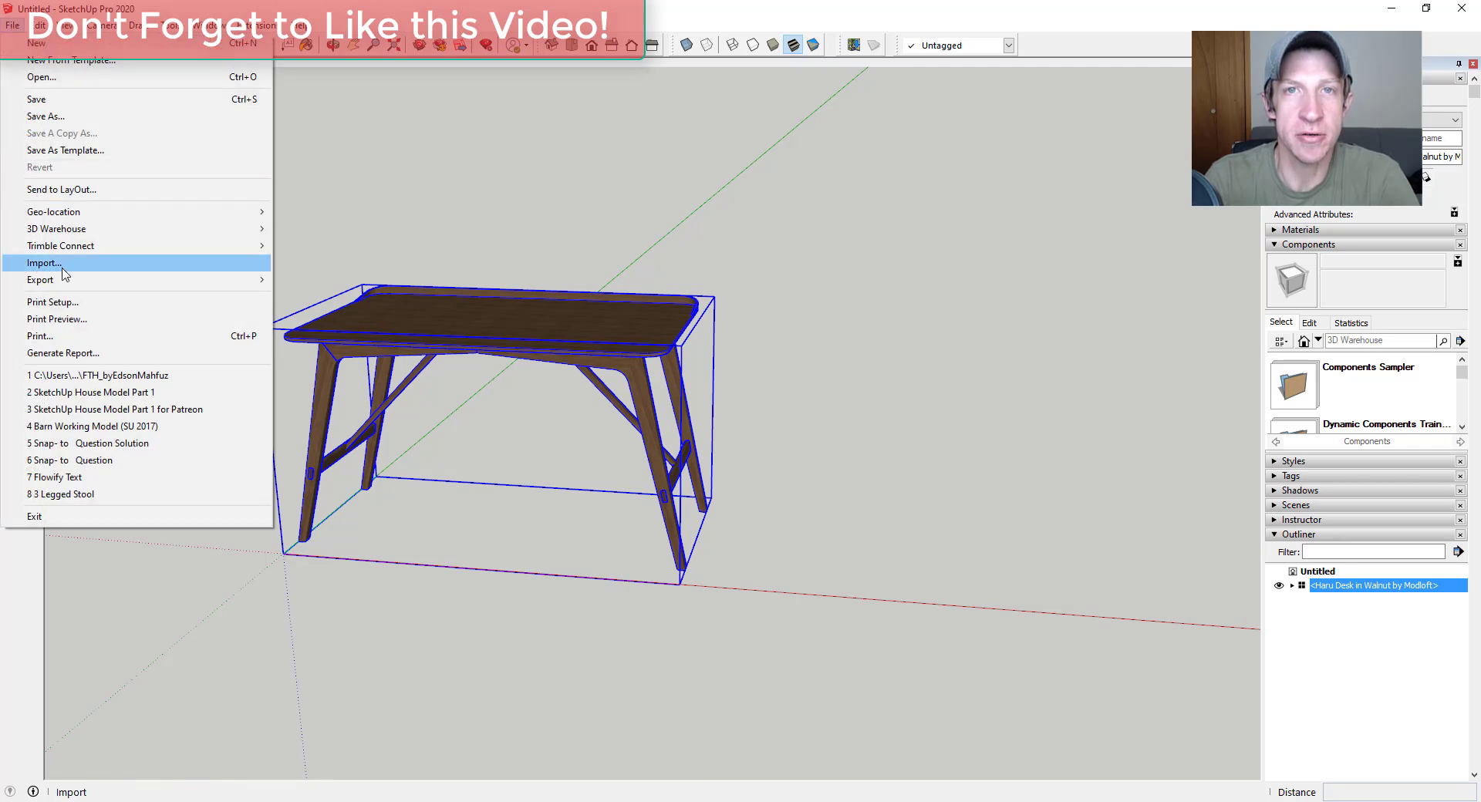
pyautogui.moveTo(61, 279)
pyautogui.click(313, 282)
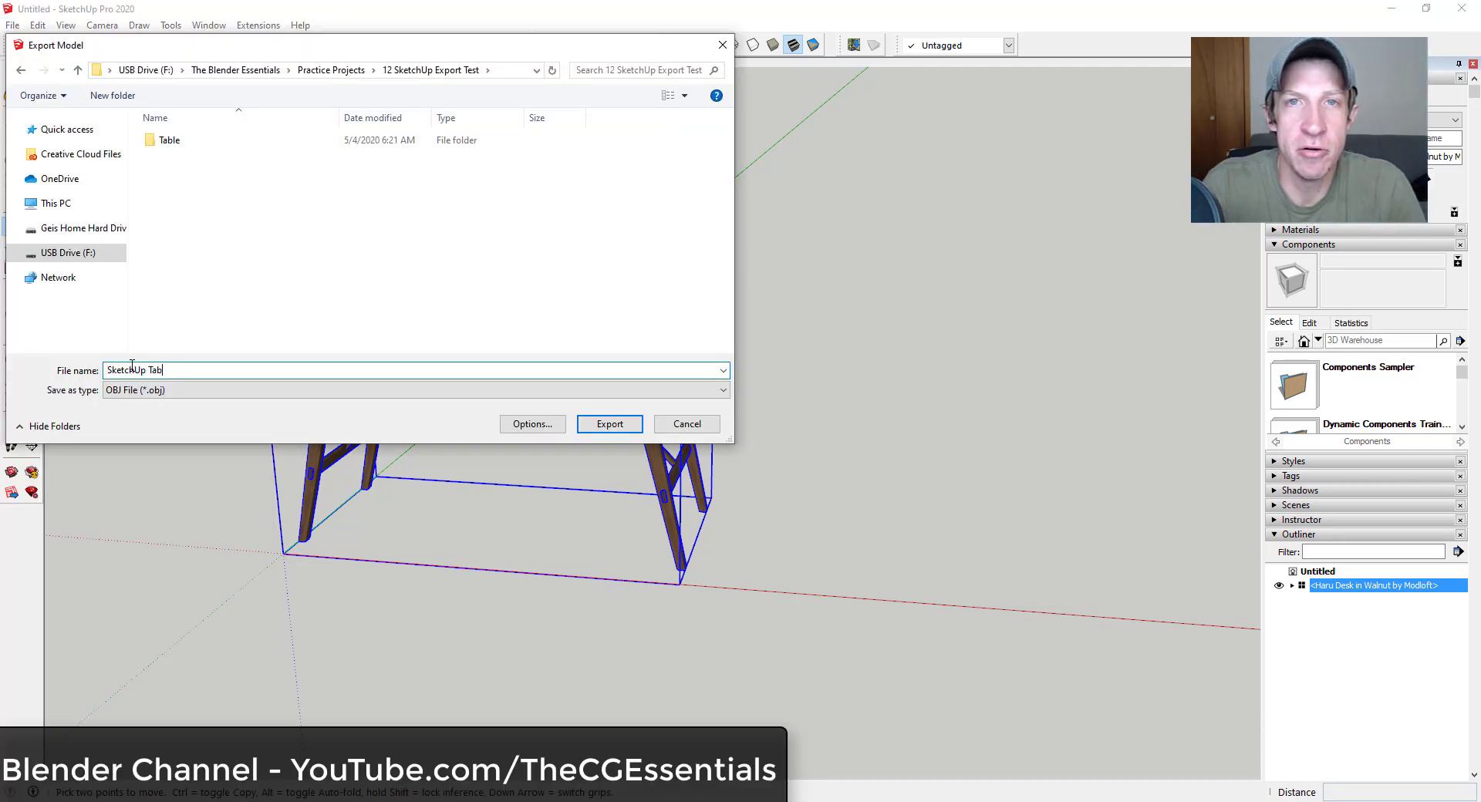
pyautogui.click(525, 422)
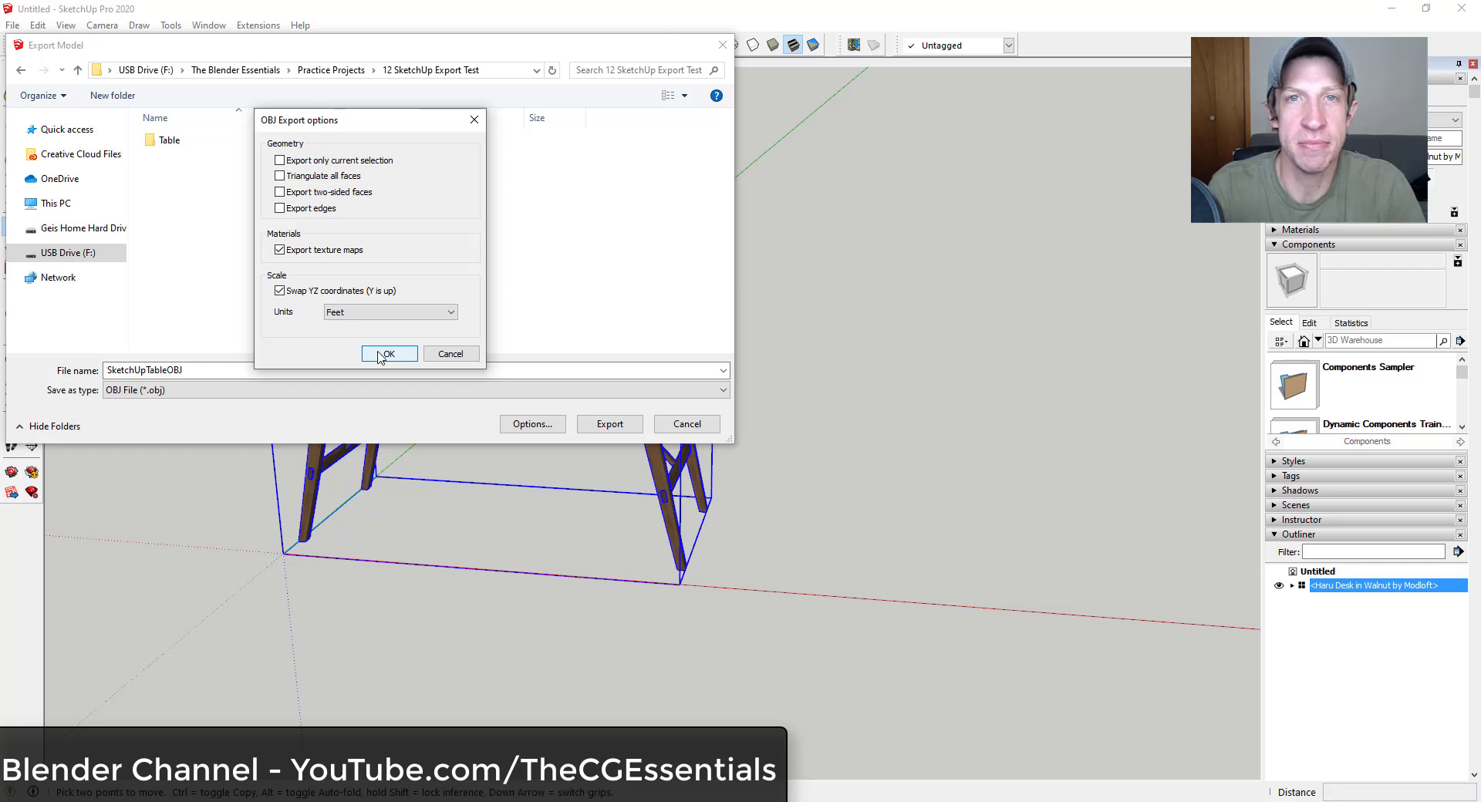
pyautogui.click(347, 326)
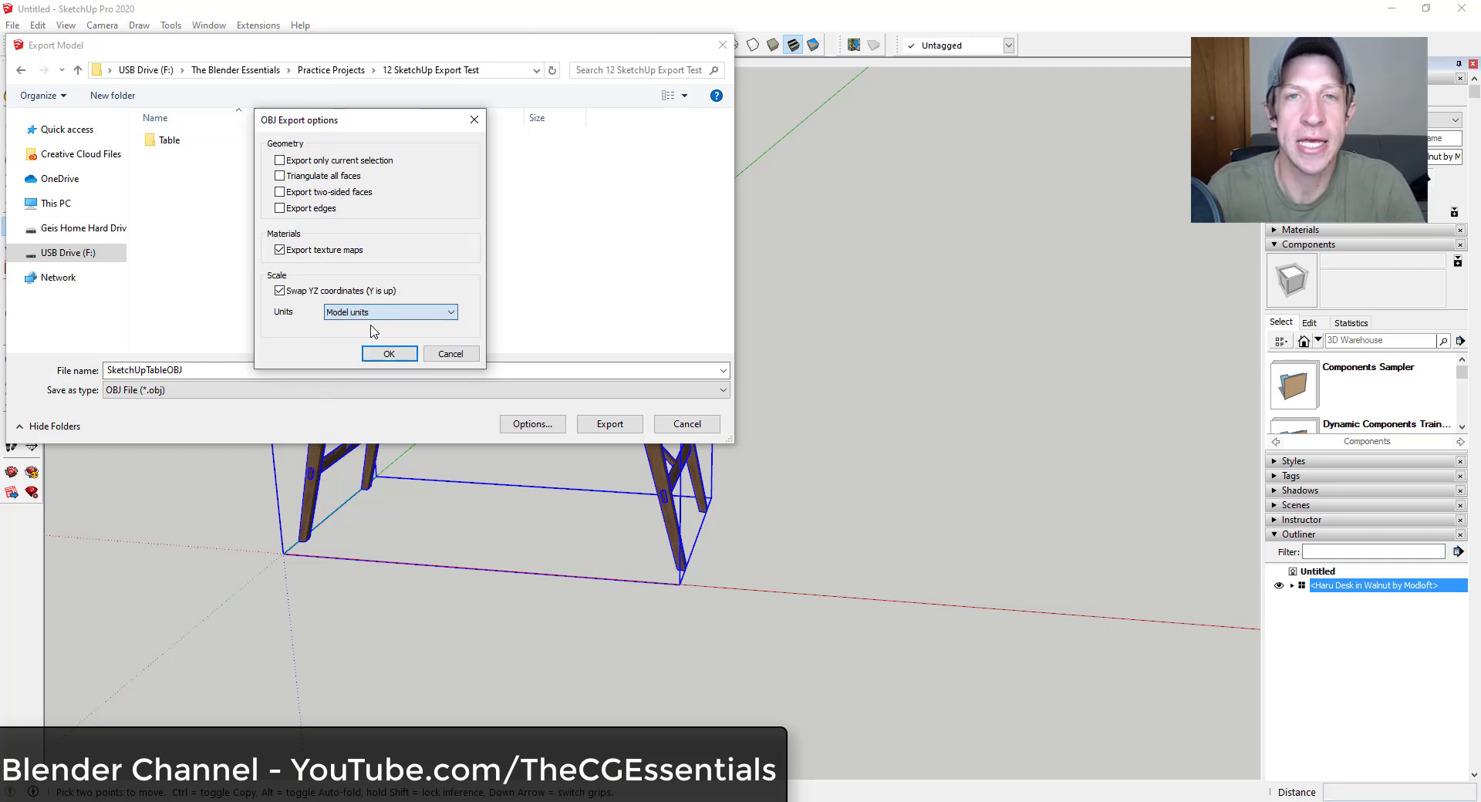
pyautogui.click(388, 355)
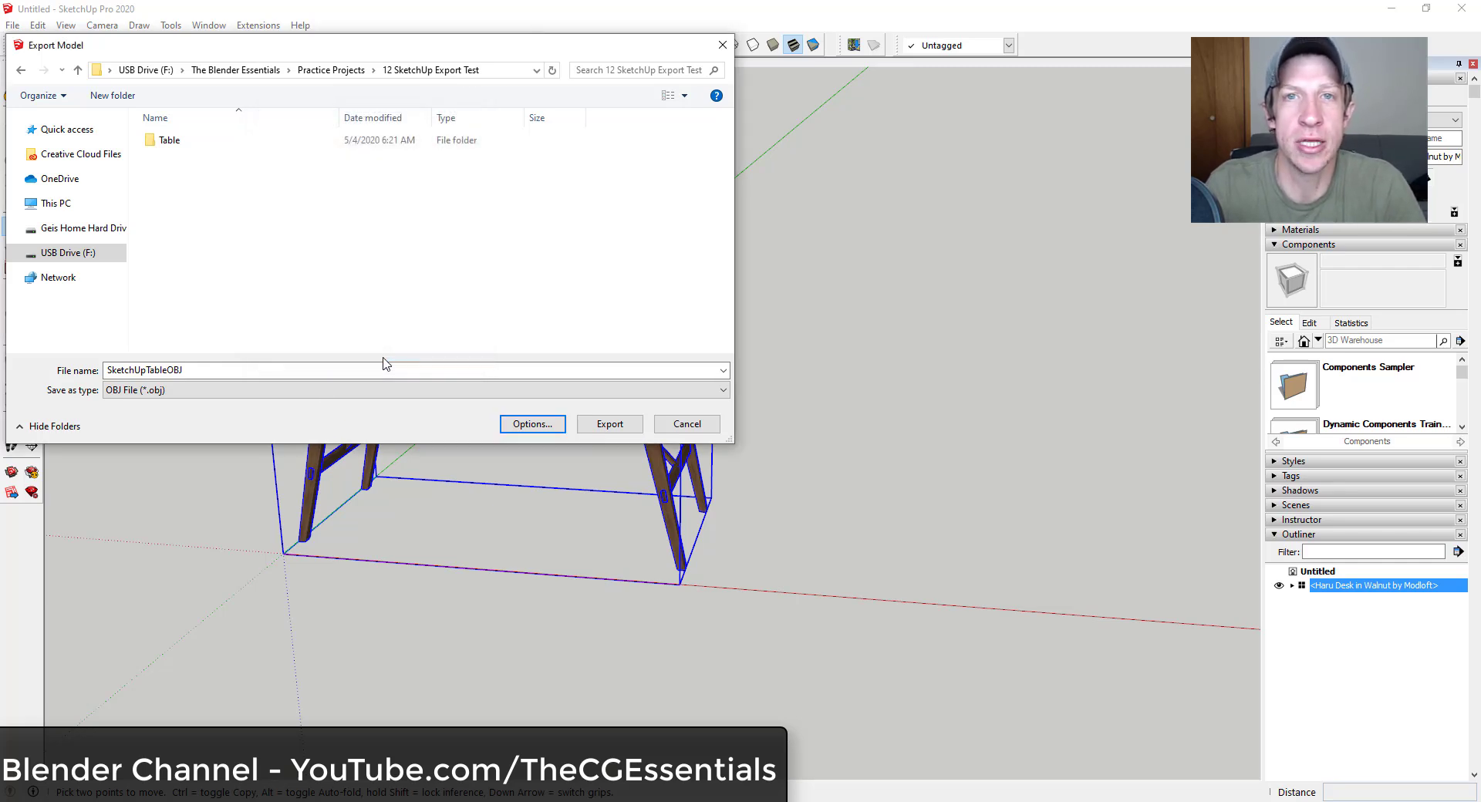
pyautogui.click(625, 426)
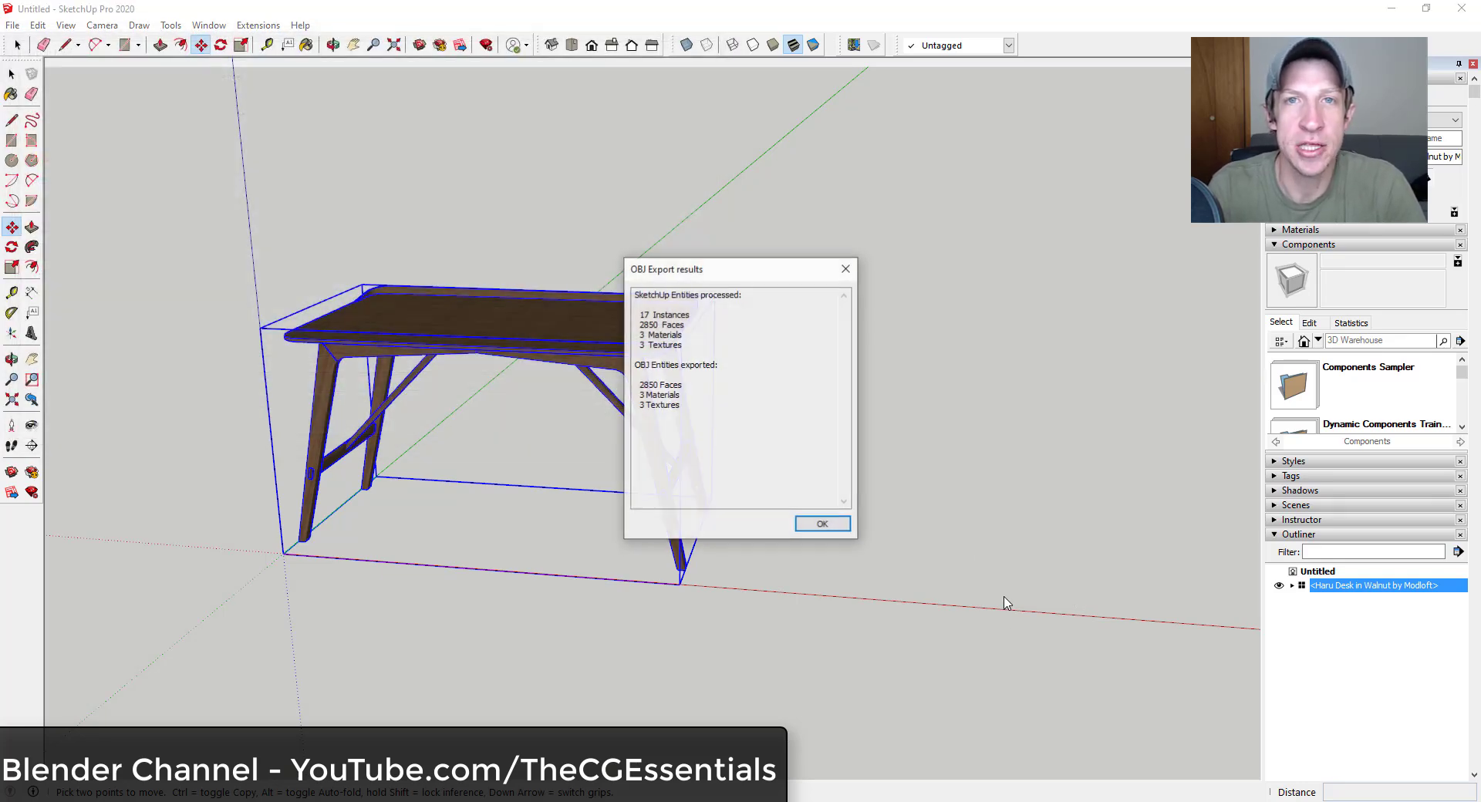
pyautogui.click(823, 526)
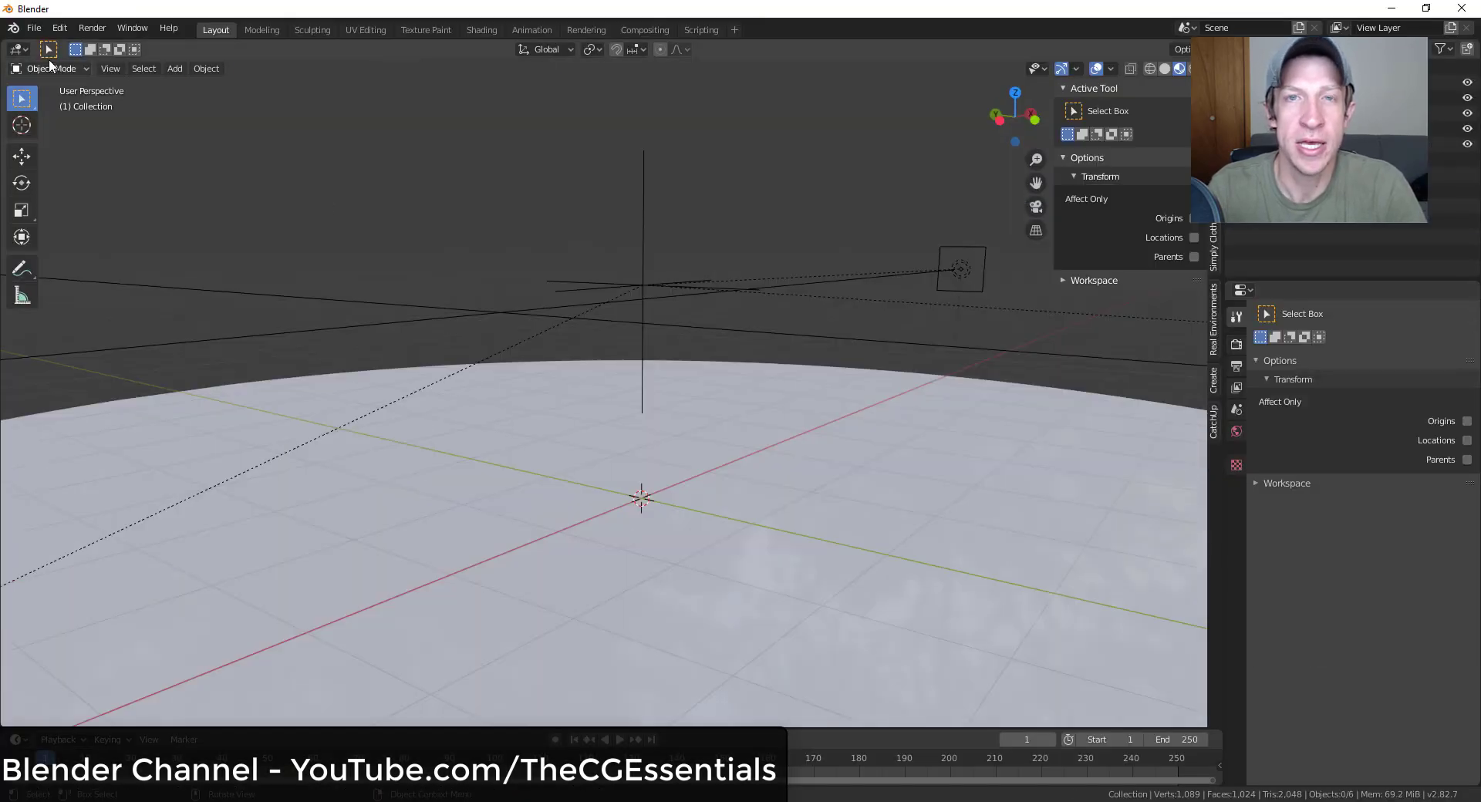
# In Blender, import the Wavefront file SketchUpTableOBJ.obj from the 12 SketchUp Export Test folder
pyautogui.click(32, 28)
pyautogui.moveTo(93, 236)
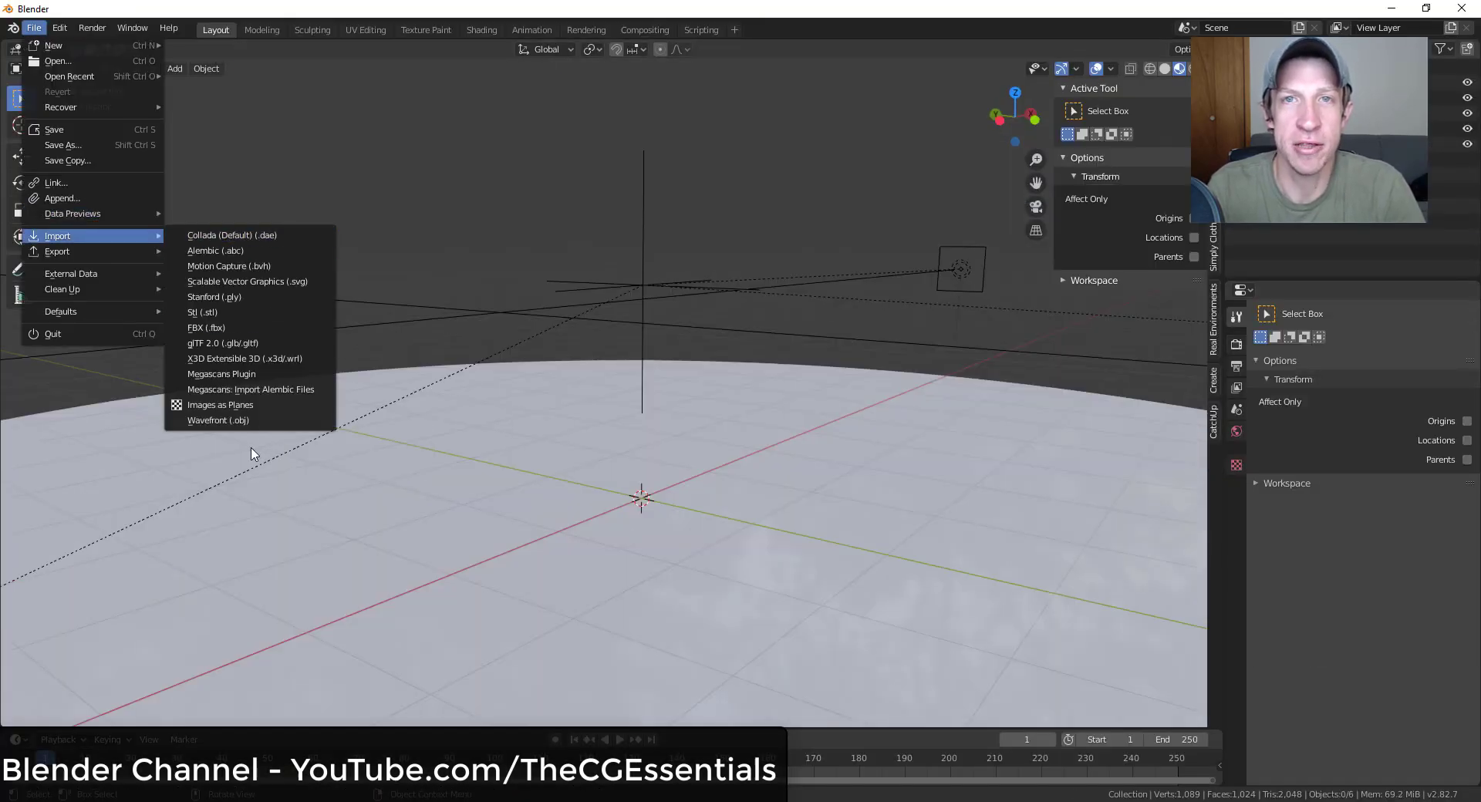
pyautogui.click(218, 421)
pyautogui.doubleClick(579, 260)
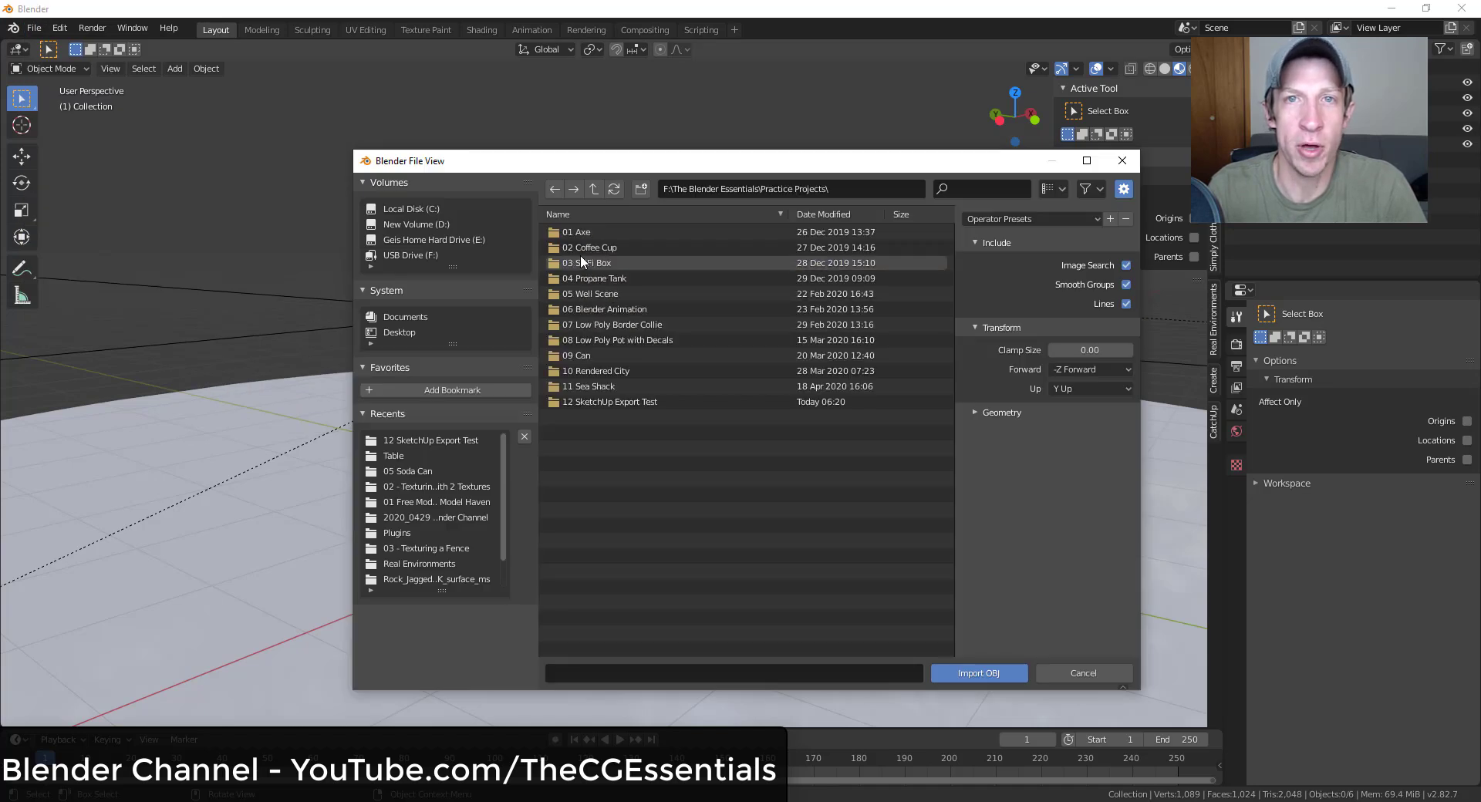
pyautogui.doubleClick(608, 397)
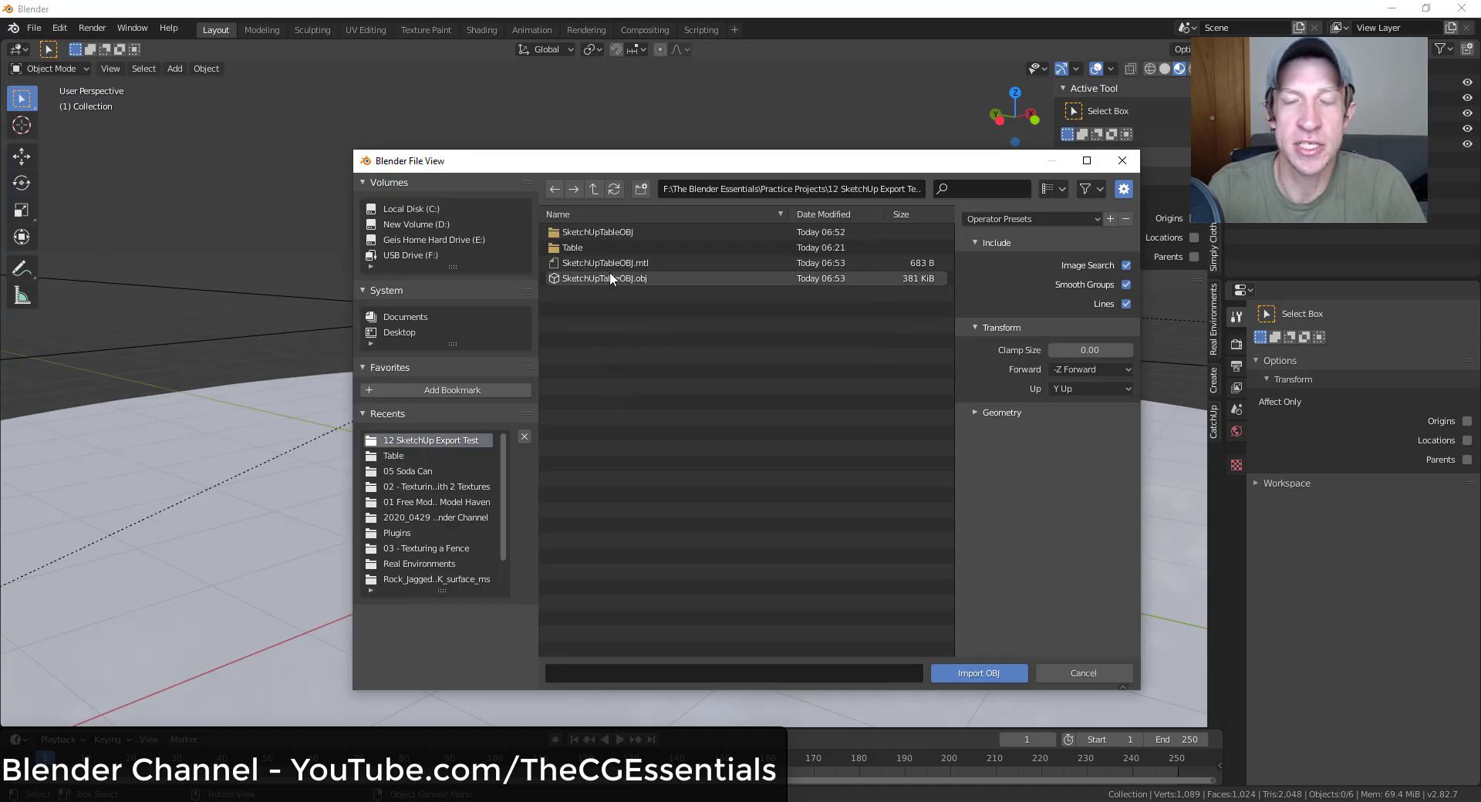
pyautogui.doubleClick(609, 275)
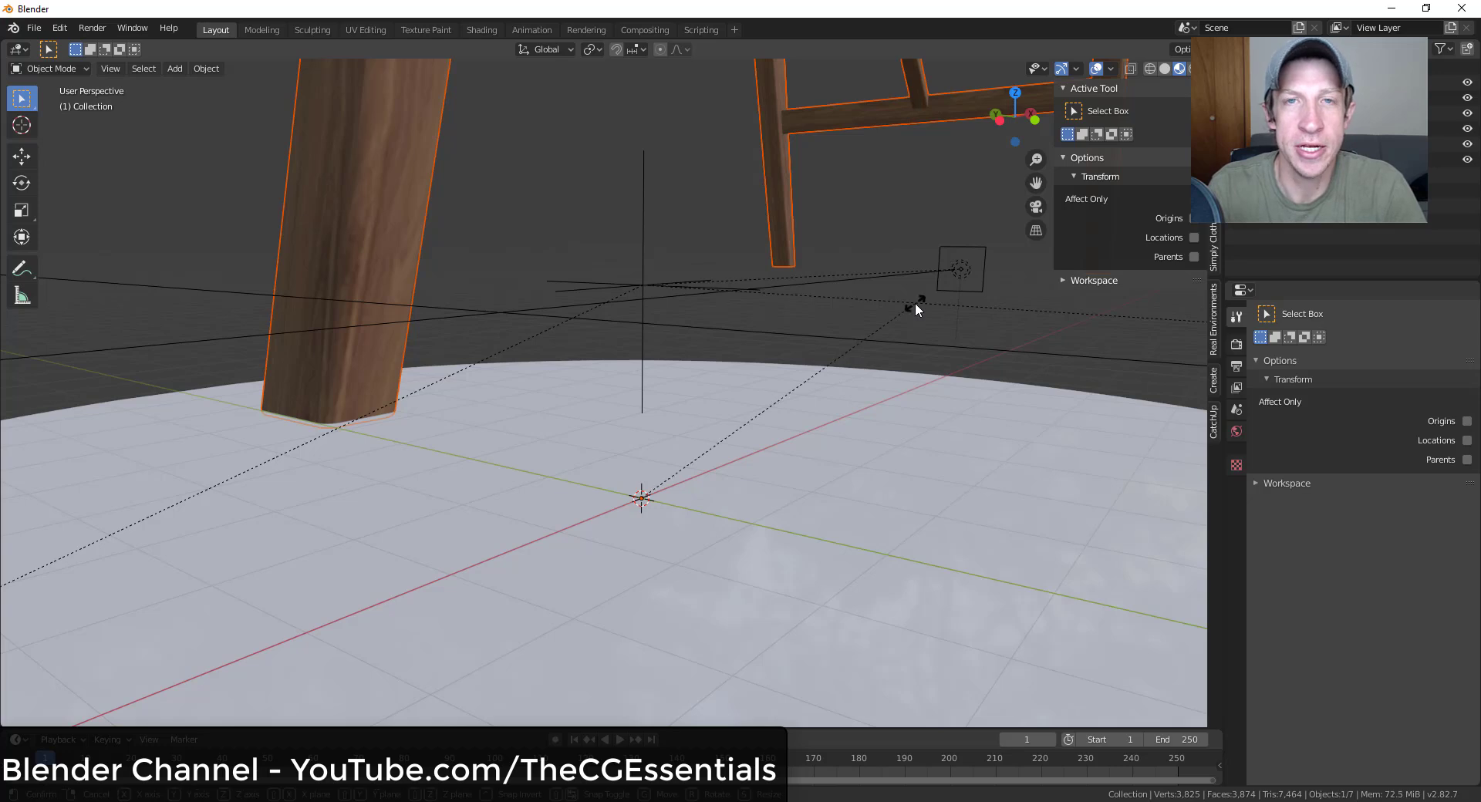
# Scale the imported desk down uniformly to about 0.013 of its size so it fits the white ground plane
pyautogui.press('s')
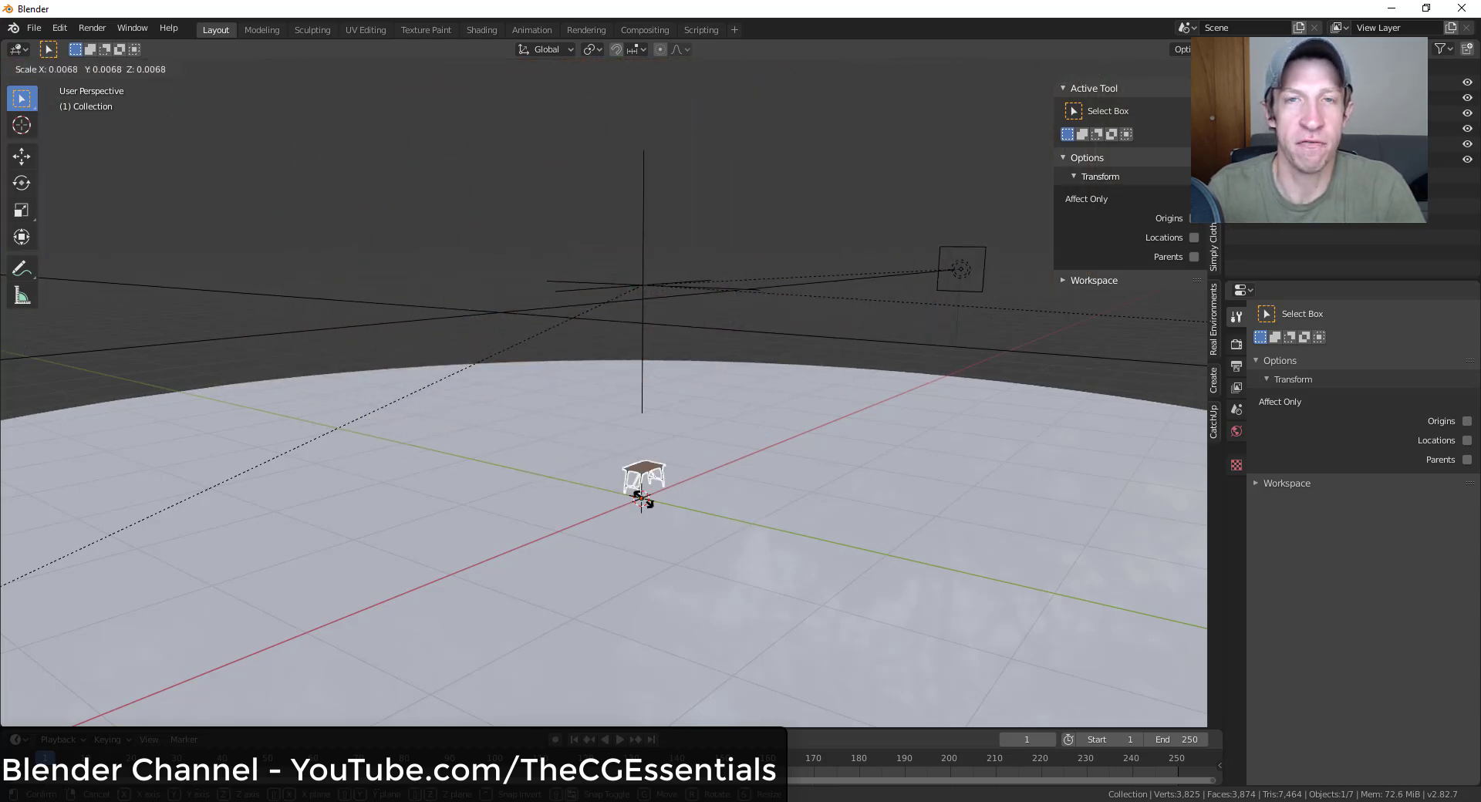
pyautogui.click(654, 502)
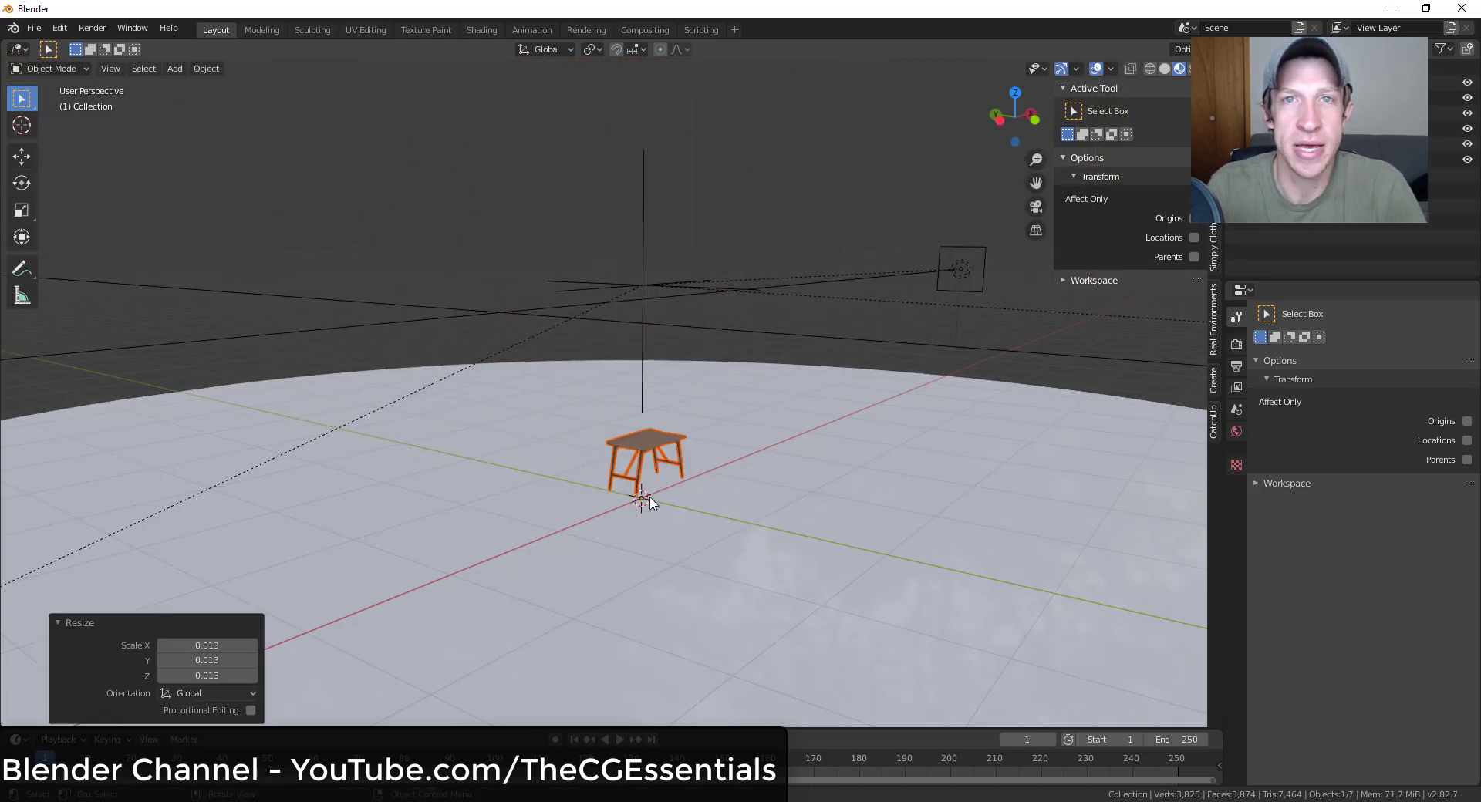
pyautogui.press('KP_Decimal')
pyautogui.scroll(-5, 652, 432)
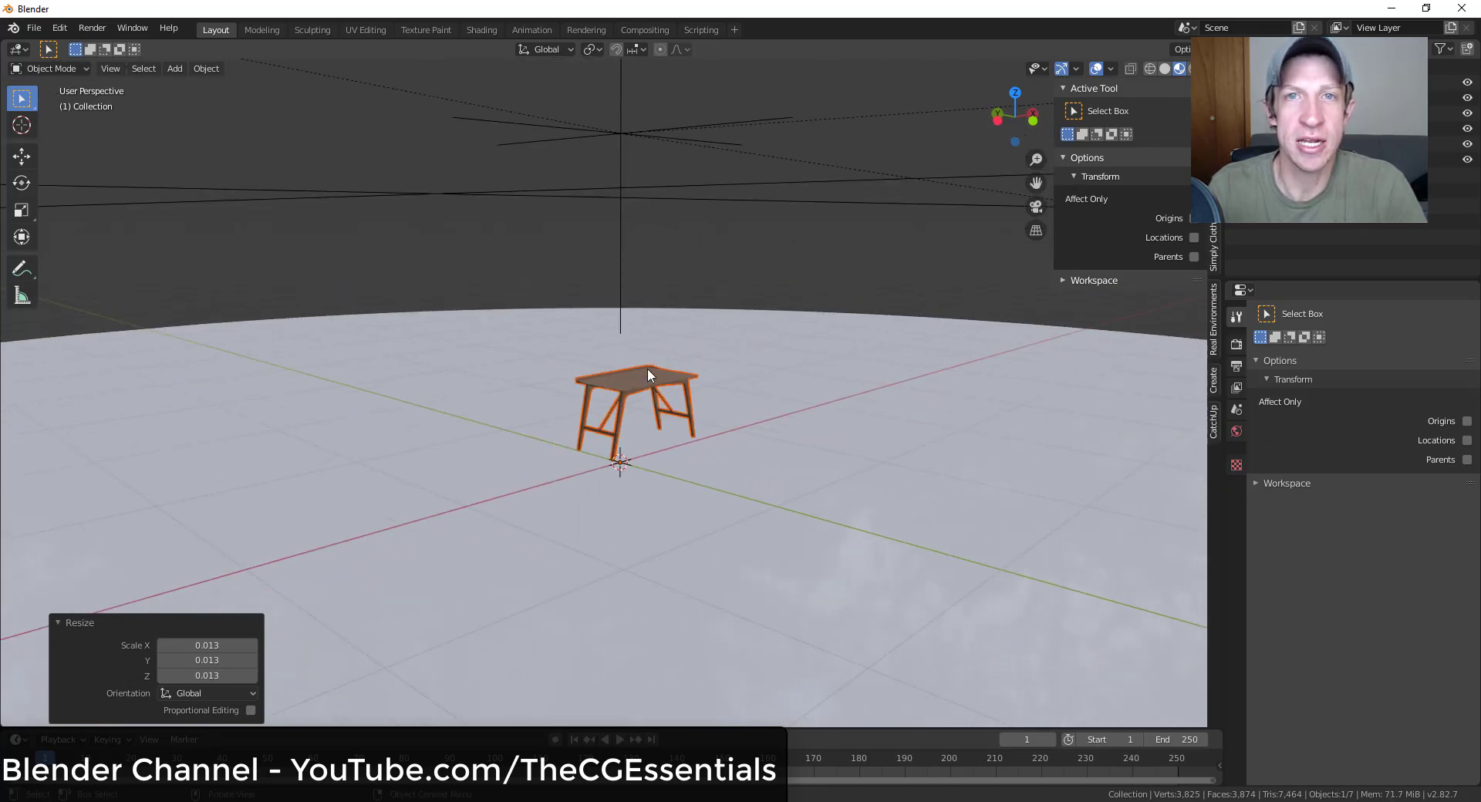
# Show the camera view with rendered shading and, with the camera locked to the view, reframe it closely on the desk
pyautogui.press('KP_0')
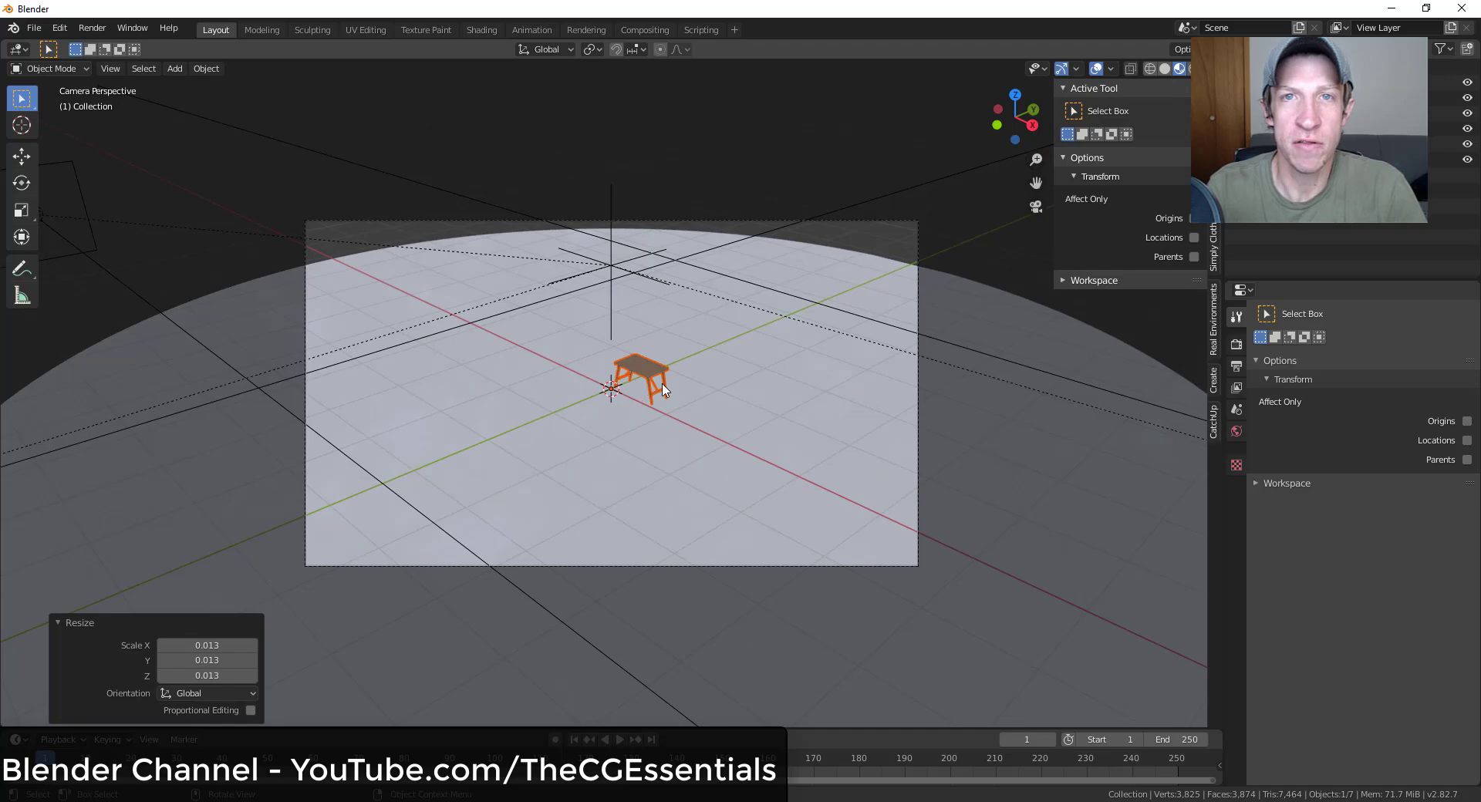
pyautogui.click(1192, 68)
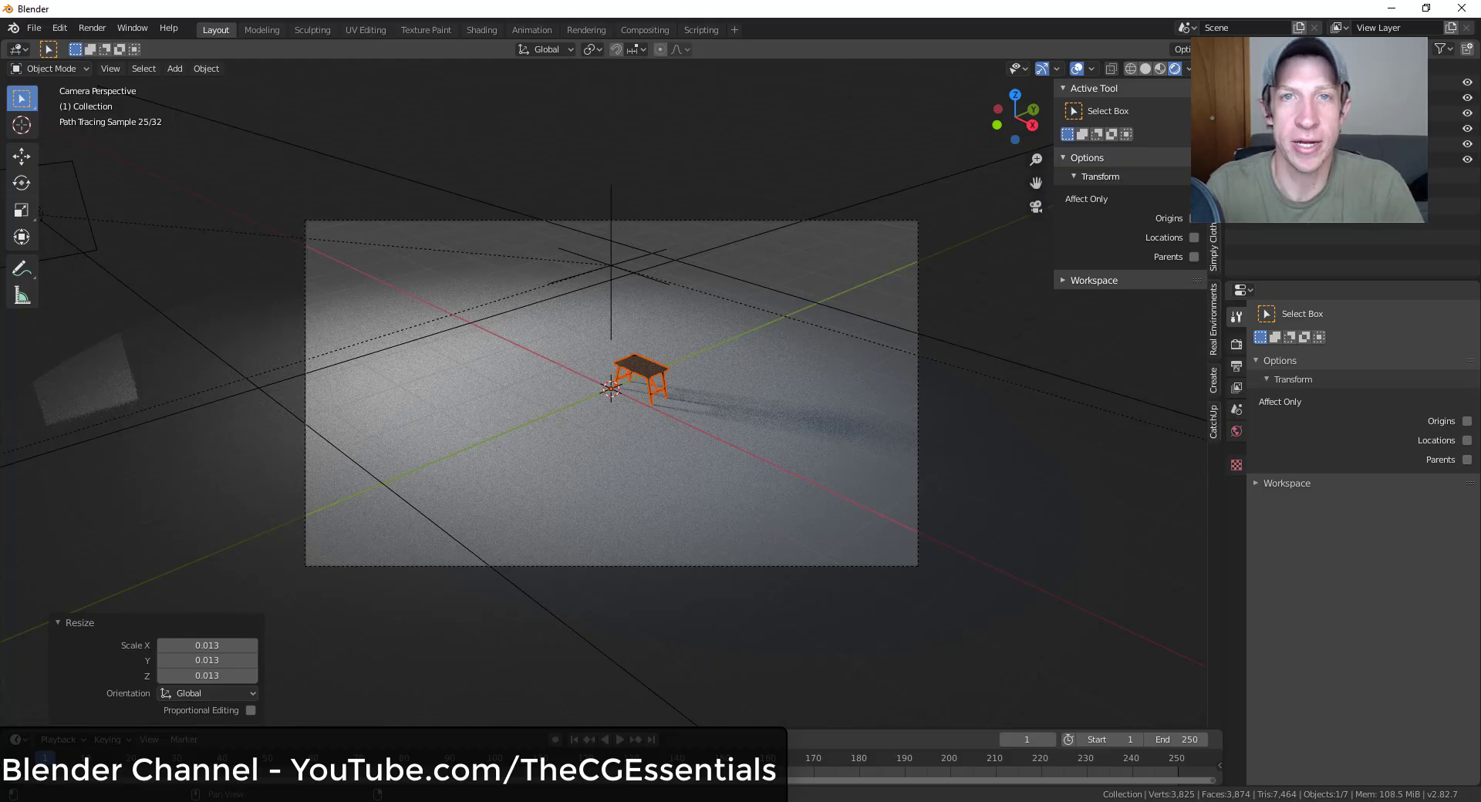
pyautogui.click(1213, 154)
pyautogui.click(918, 403)
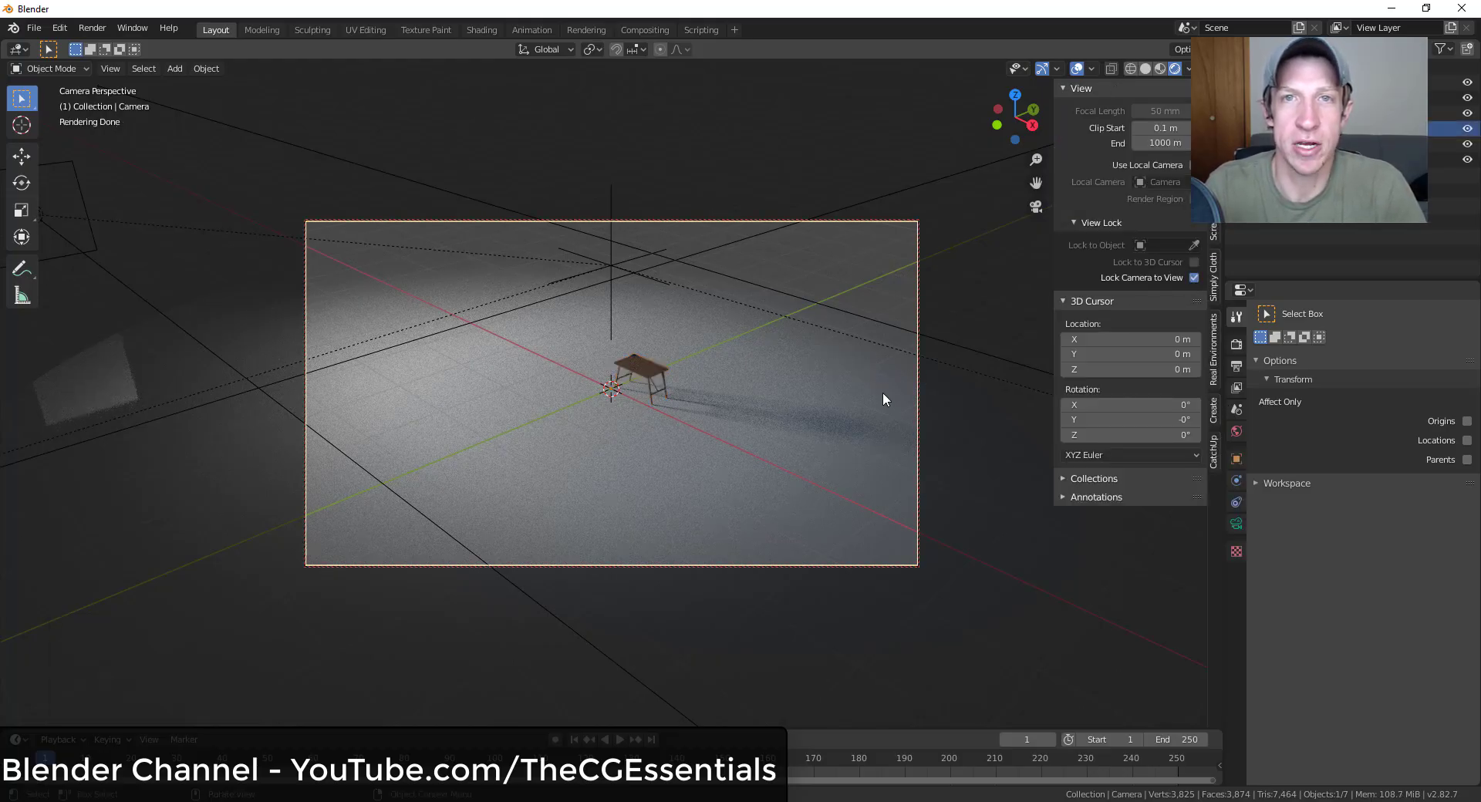
pyautogui.scroll(6, 883, 400)
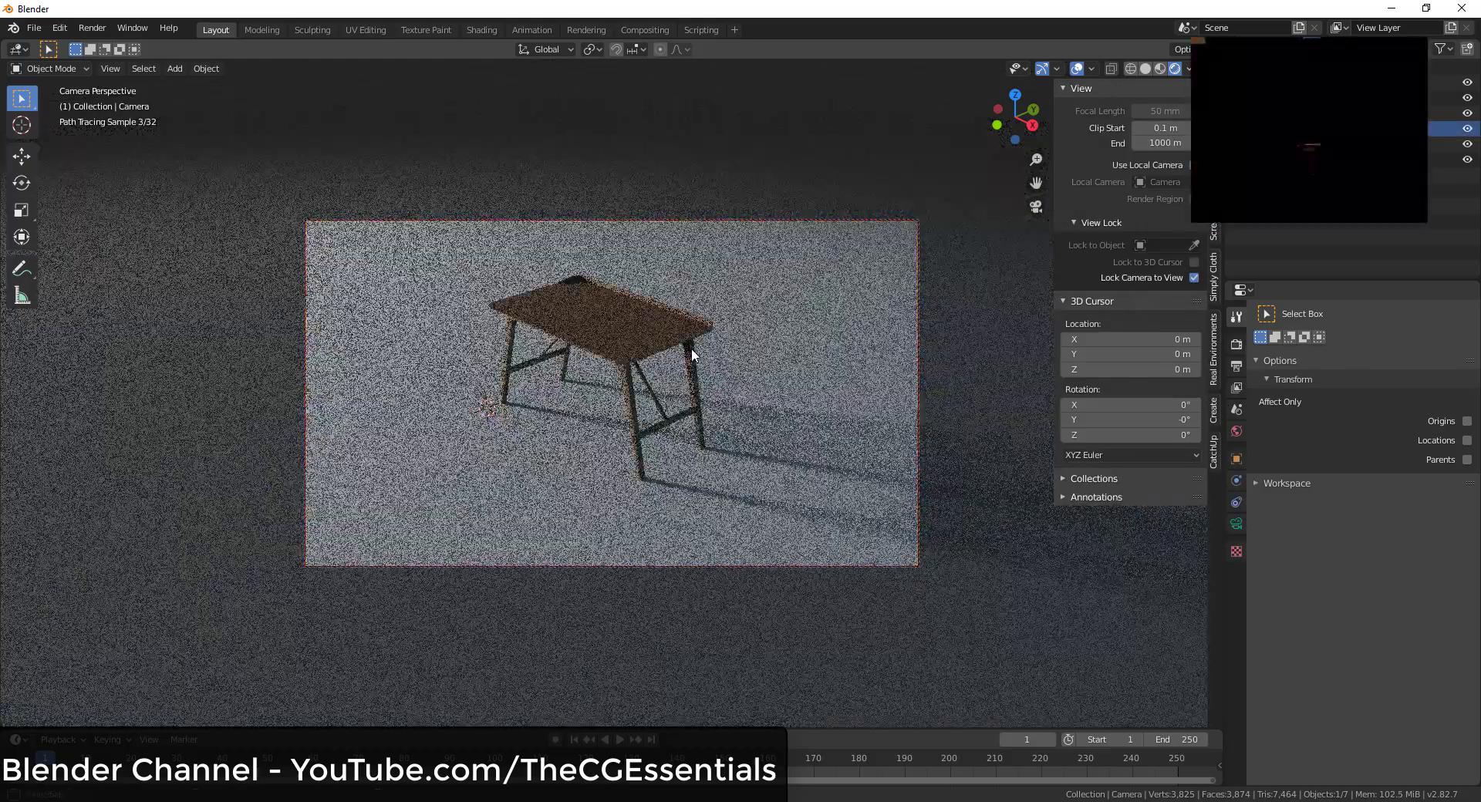
pyautogui.moveTo(692, 348)
pyautogui.keyDown('shift'); pyautogui.mouseDown(button='middle')
pyautogui.moveTo(712, 454)
pyautogui.moveTo(661, 341)
pyautogui.moveTo(701, 457)
pyautogui.moveTo(696, 405)
pyautogui.moveTo(797, 478)
pyautogui.mouseUp(button='middle'); pyautogui.keyUp('shift')
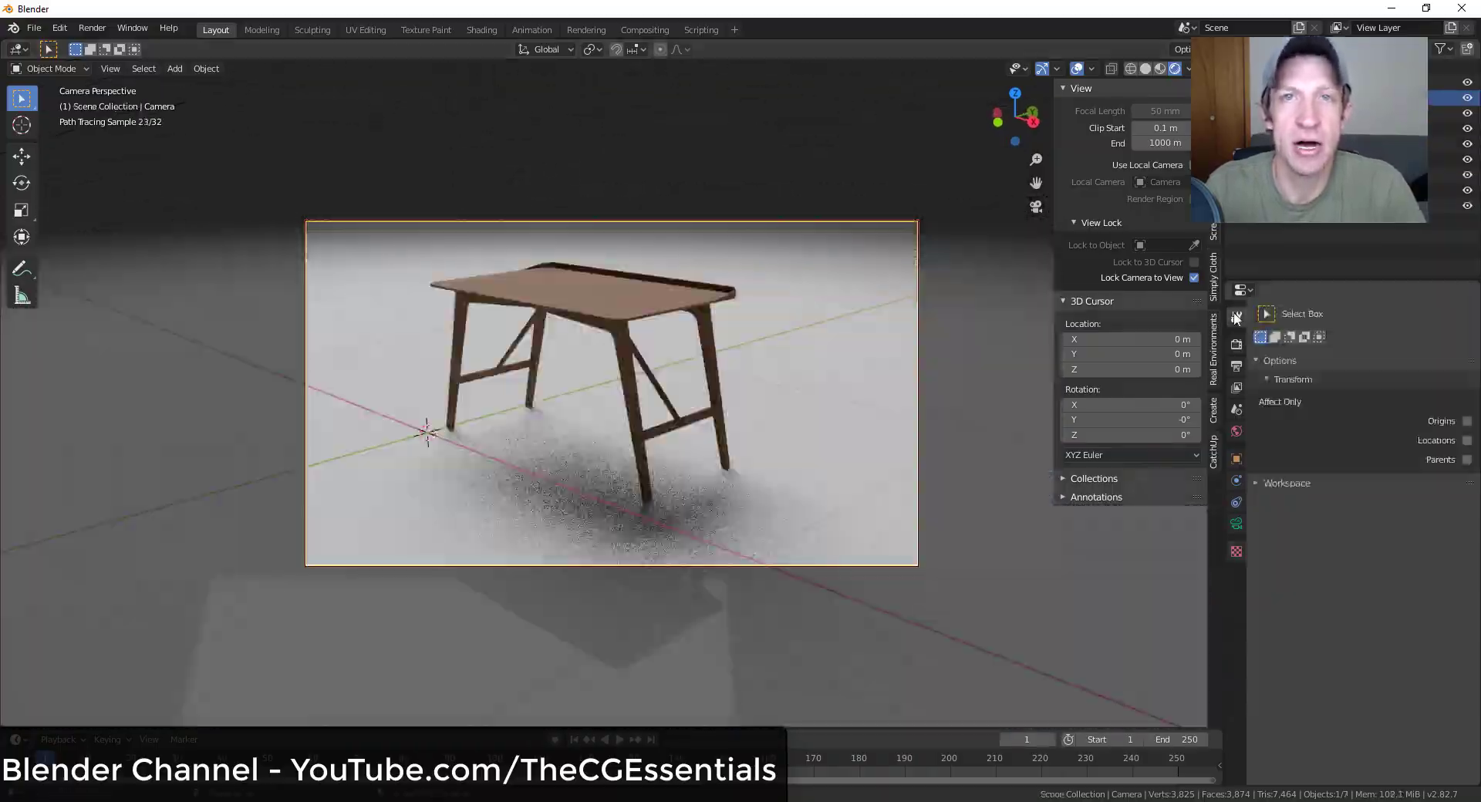
pyautogui.click(123, 45)
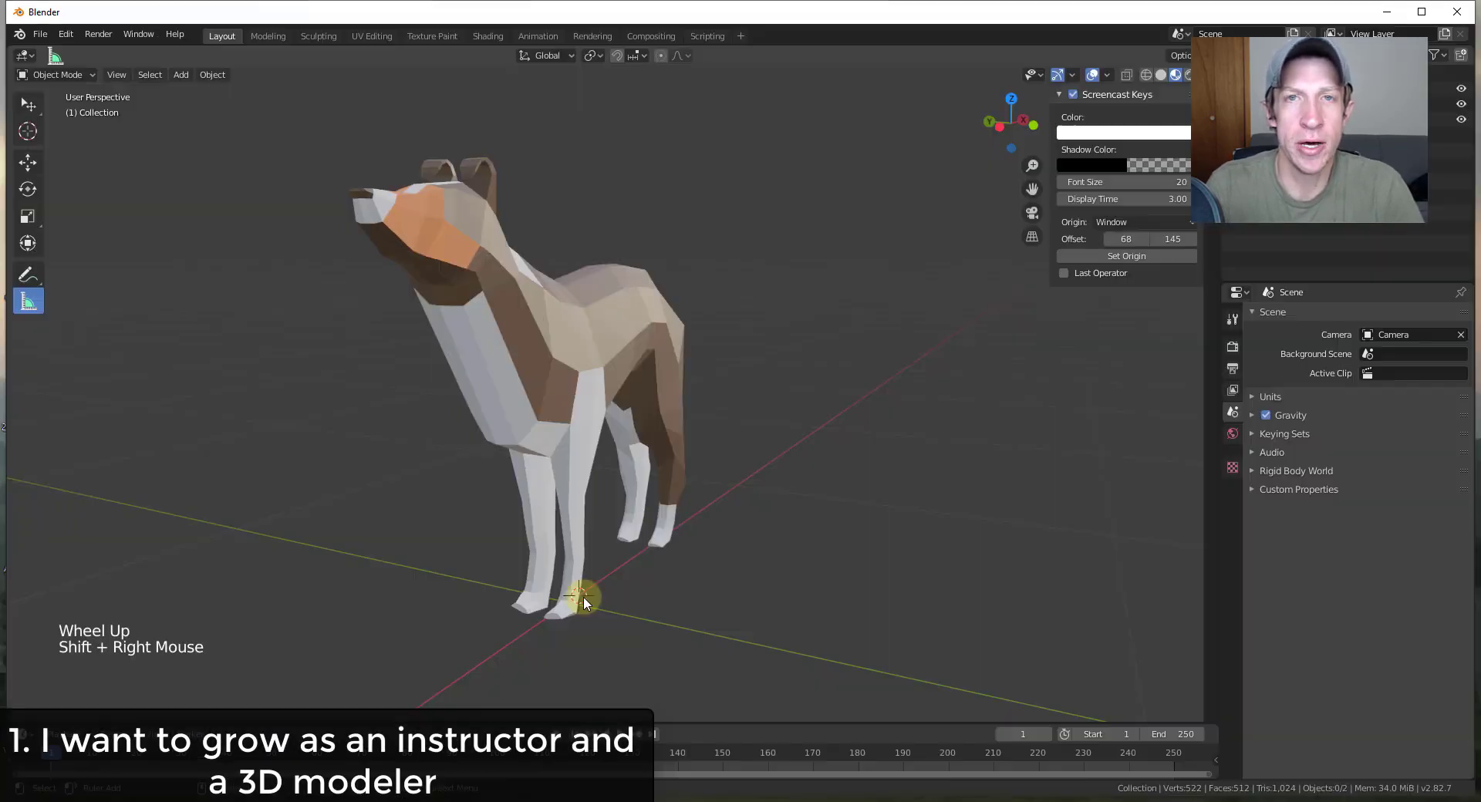
# Add a torus at the 3D cursor by the dog's front paw, with major radius 0.07 m and minor radius 0.02 m
pyautogui.hotkey('shift', 'a')
pyautogui.click(671, 530)
pyautogui.scroll(-6, 672, 529)
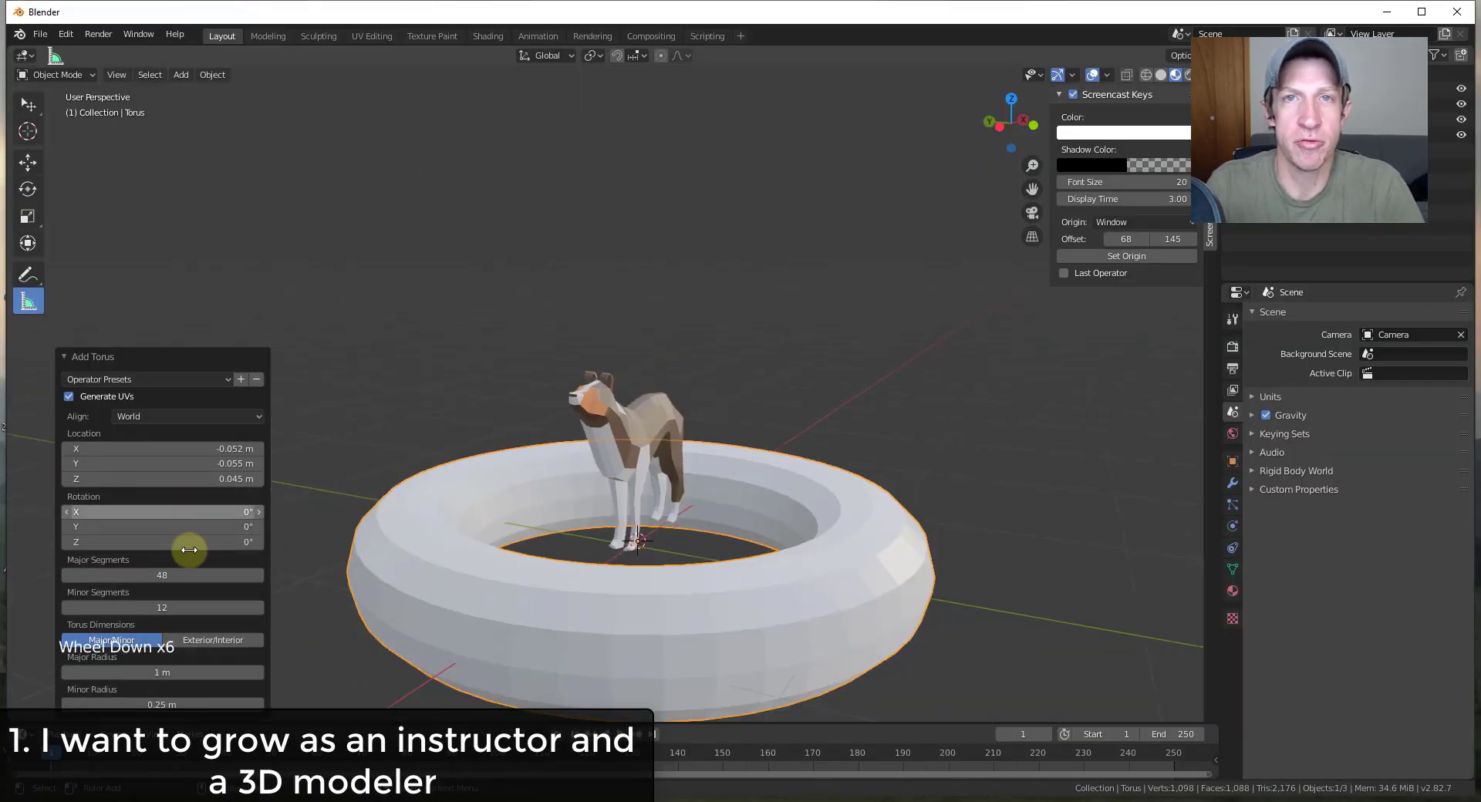
pyautogui.moveTo(193, 673)
pyautogui.mouseDown()
pyautogui.moveTo(136, 676)
pyautogui.moveTo(179, 703)
pyautogui.moveTo(186, 674)
pyautogui.mouseUp()
pyautogui.scroll(16, 635, 541)
pyautogui.moveTo(635, 540); pyautogui.dragTo(637, 545, button='middle')
pyautogui.moveTo(171, 704); pyautogui.dragTo(168, 704)
pyautogui.moveTo(662, 567); pyautogui.dragTo(658, 573, button='middle')
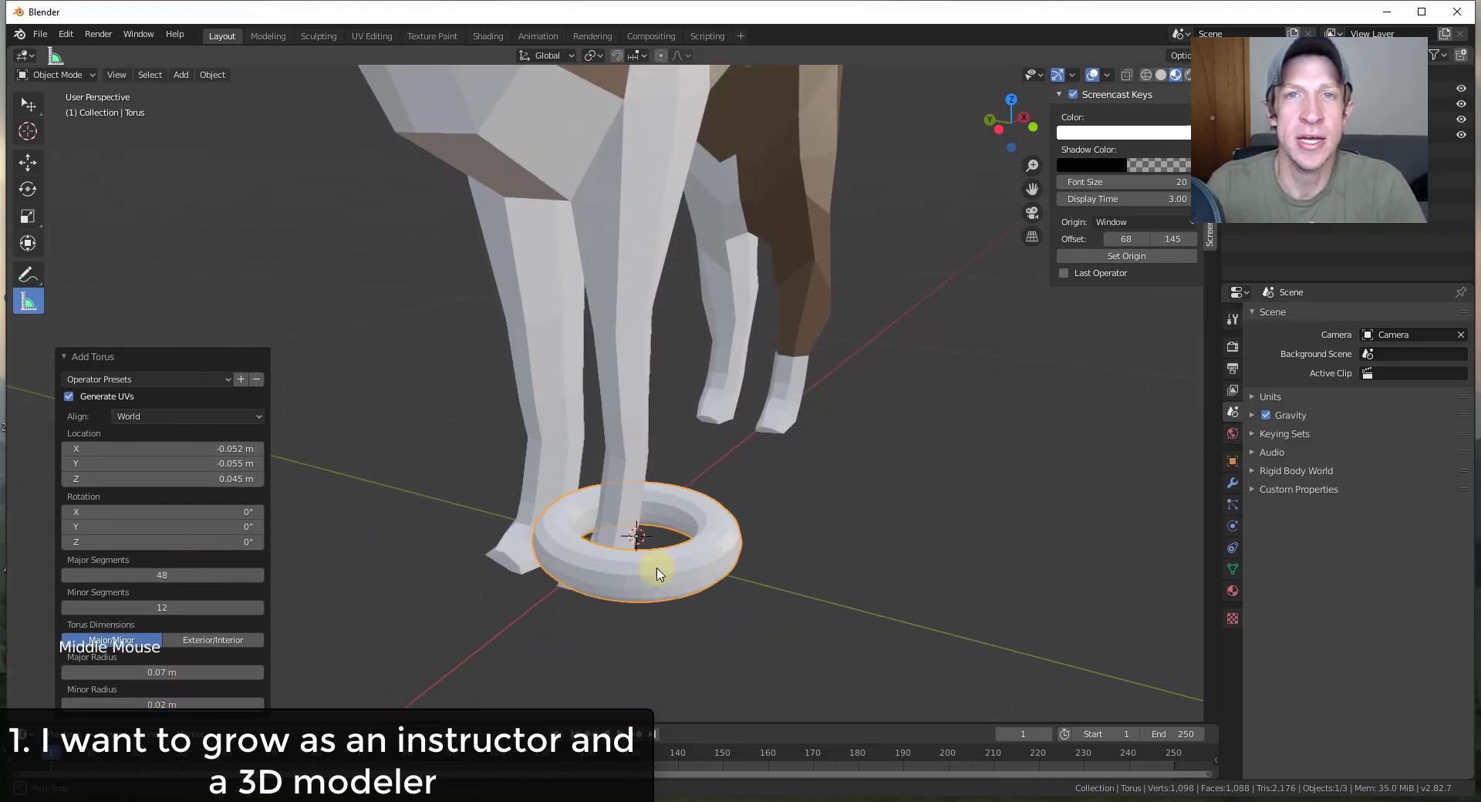
# Move the torus along the Y axis, clear of the dog's legs
pyautogui.press('g')
pyautogui.press('y')
pyautogui.click(1030, 642)
pyautogui.scroll(-3, 1030, 642)
pyautogui.moveTo(1030, 642); pyautogui.dragTo(1099, 677, button='middle')
pyautogui.scroll(4, 1003, 617)
# Enter Edit Mode on the torus and display it as wireframe in the front orthographic view
pyautogui.press('Tab')
pyautogui.scroll(15, 876, 559)
pyautogui.moveTo(849, 548)
pyautogui.mouseDown(button='middle')
pyautogui.moveTo(899, 553)
pyautogui.moveTo(858, 516)
pyautogui.mouseUp(button='middle')
pyautogui.click(1017, 122)
pyautogui.scroll(-20, 732, 487)
pyautogui.scroll(6, 874, 529)
pyautogui.press('z')
pyautogui.click(753, 525)
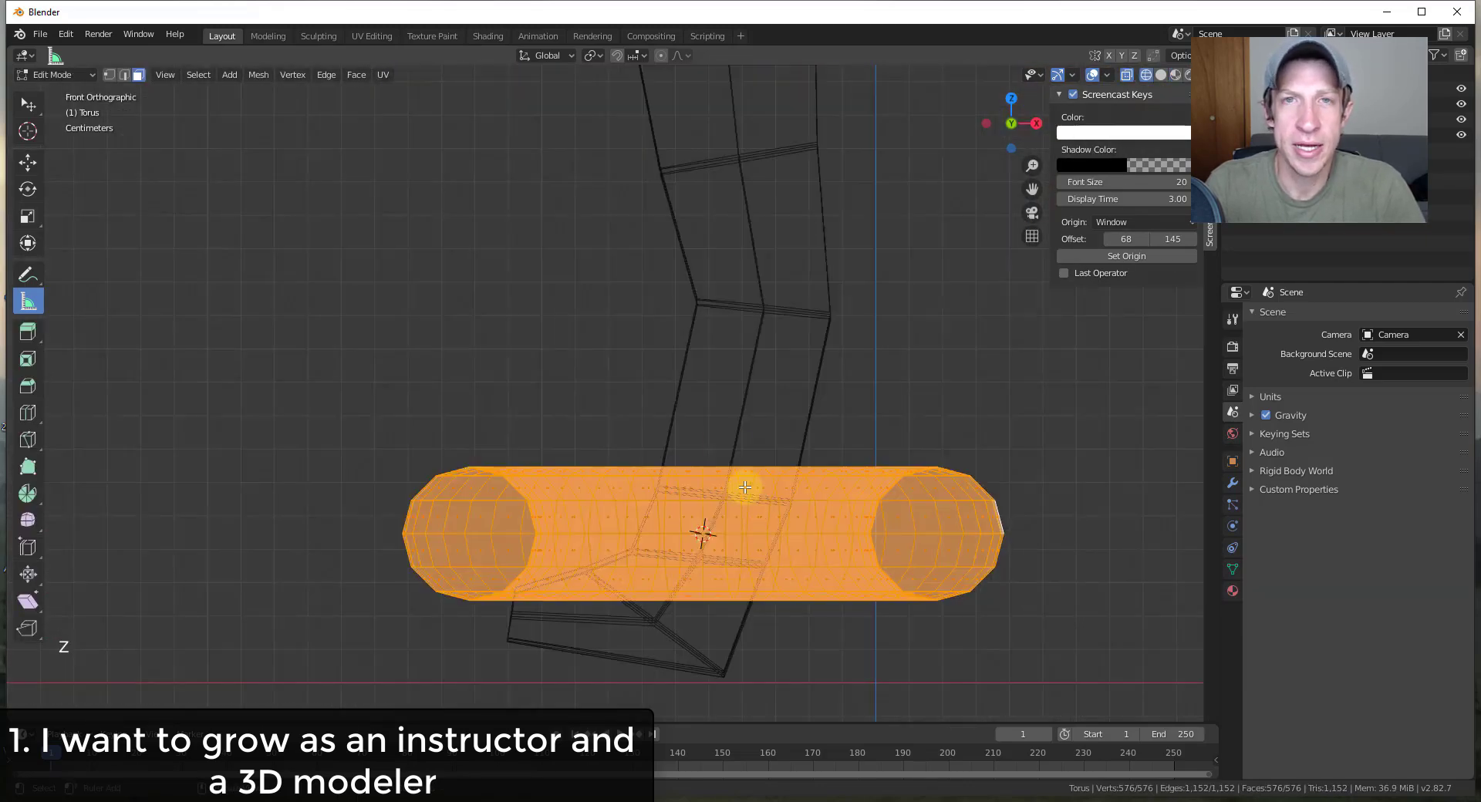
# Box-select the +X half of the torus, move it about 0.12 m along X to form an elongated chain link, and restore solid shading
pyautogui.click(28, 104)
pyautogui.click(602, 370)
pyautogui.press('b')
pyautogui.moveTo(704, 386); pyautogui.dragTo(1091, 643)
pyautogui.scroll(-5, 849, 494)
pyautogui.moveTo(729, 424); pyautogui.dragTo(781, 524, button='middle')
pyautogui.press('g')
pyautogui.press('x')
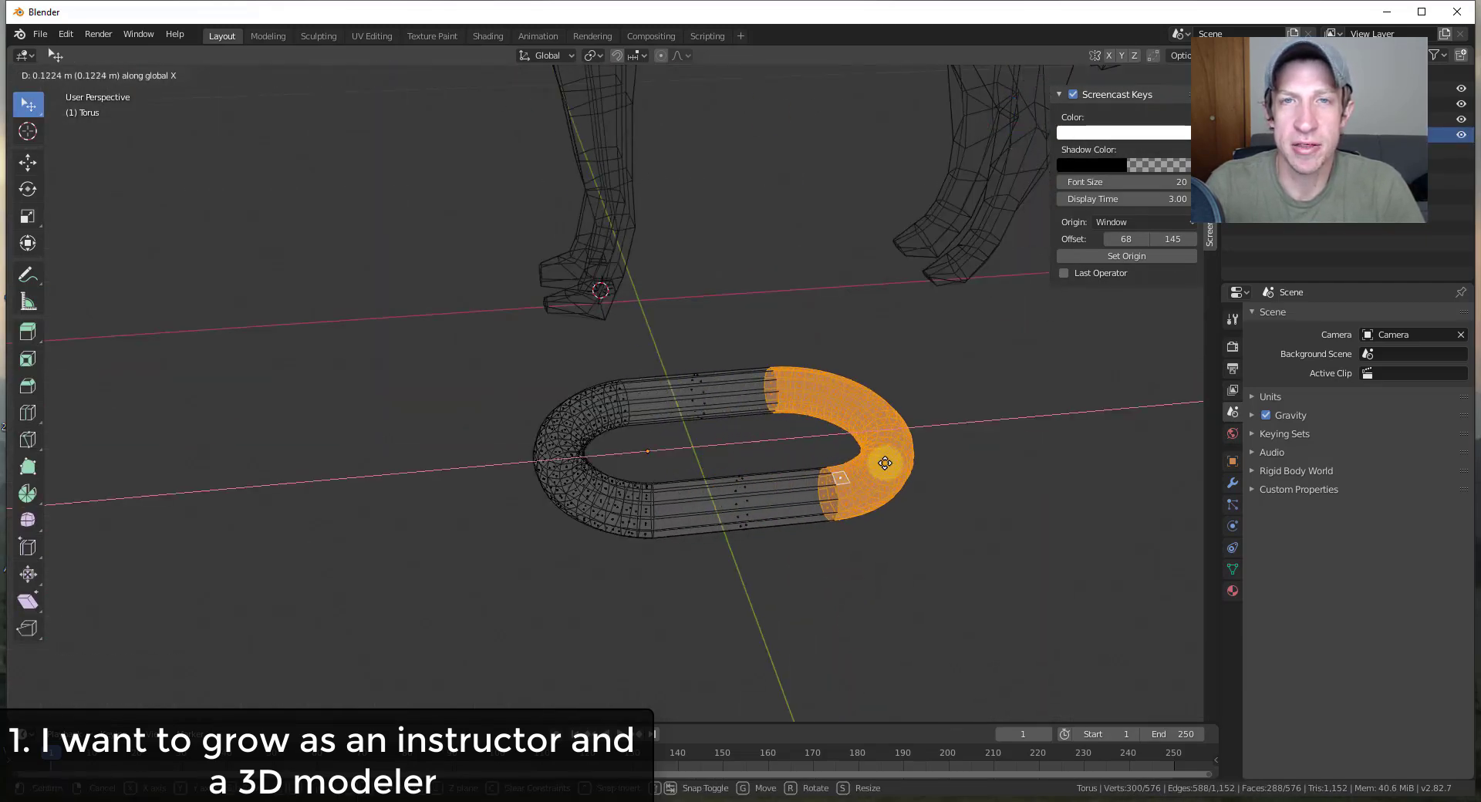
pyautogui.click(892, 462)
pyautogui.moveTo(891, 463); pyautogui.dragTo(923, 493, button='middle')
pyautogui.press('z')
pyautogui.click(1003, 490)
# Duplicate the whole link about 0.11 m along X and rotate the copy 90° about the X axis
pyautogui.scroll(6, 1018, 492)
pyautogui.moveTo(1052, 493); pyautogui.dragTo(864, 451, button='middle')
pyautogui.click(844, 453)
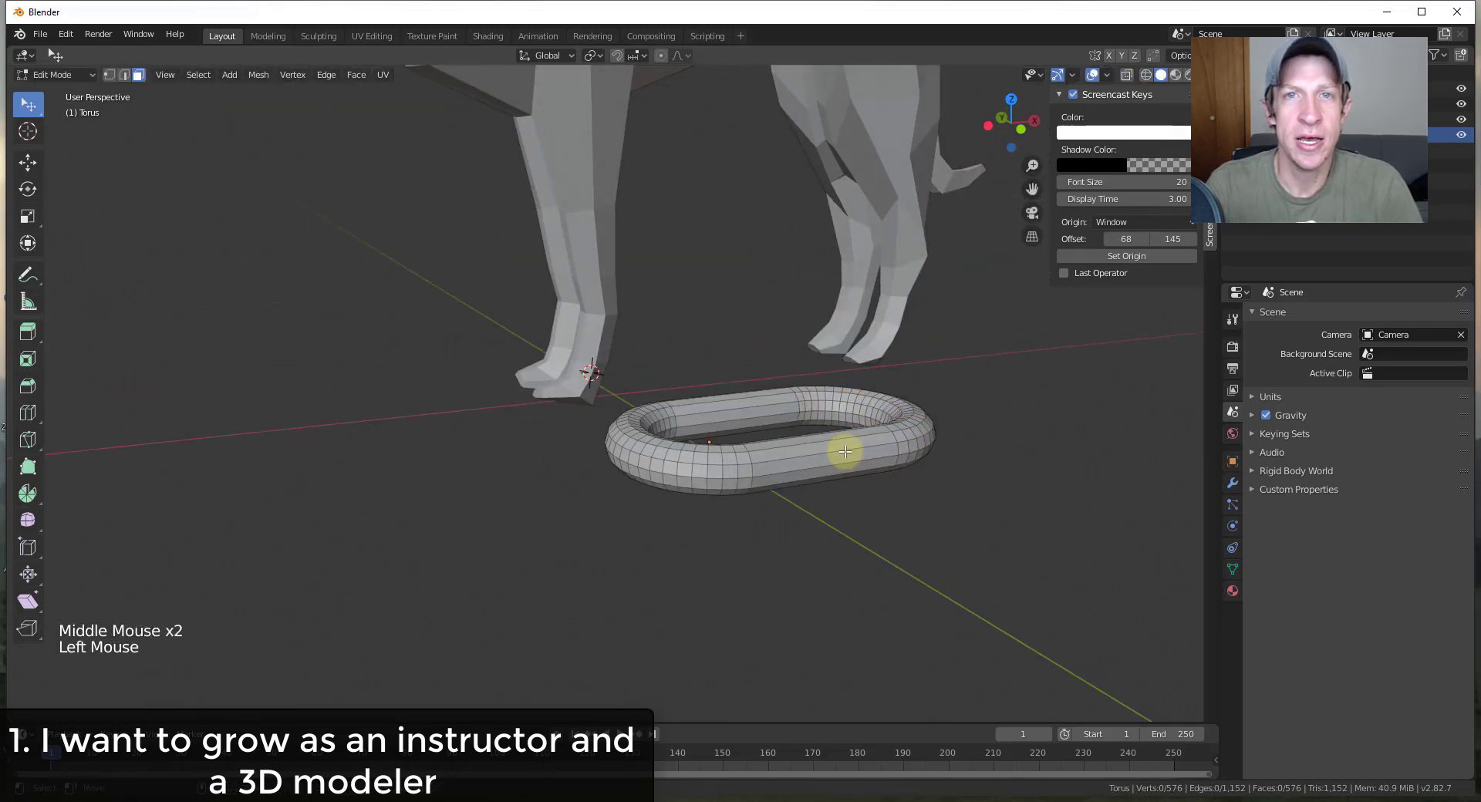
pyautogui.press('a')
pyautogui.hotkey('shift', 'd')
pyautogui.press('x')
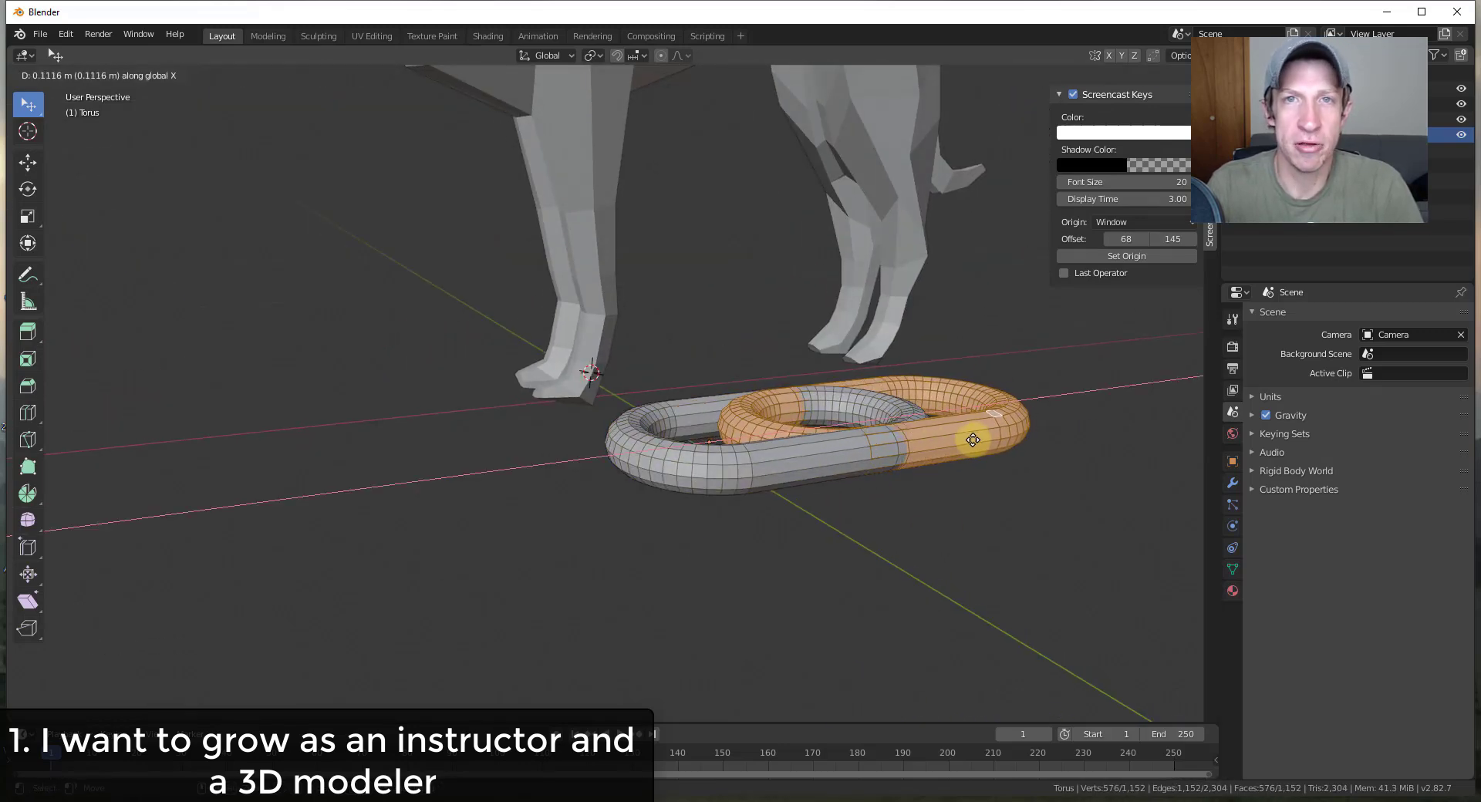
pyautogui.click(973, 440)
pyautogui.write('rx90')
pyautogui.press('Return')
# Move the rotated link about 0.09 m along X so it interlocks with the first link's end, and leave Edit Mode
pyautogui.moveTo(532, 413); pyautogui.dragTo(442, 389, button='middle')
pyautogui.press('g')
pyautogui.press('x')
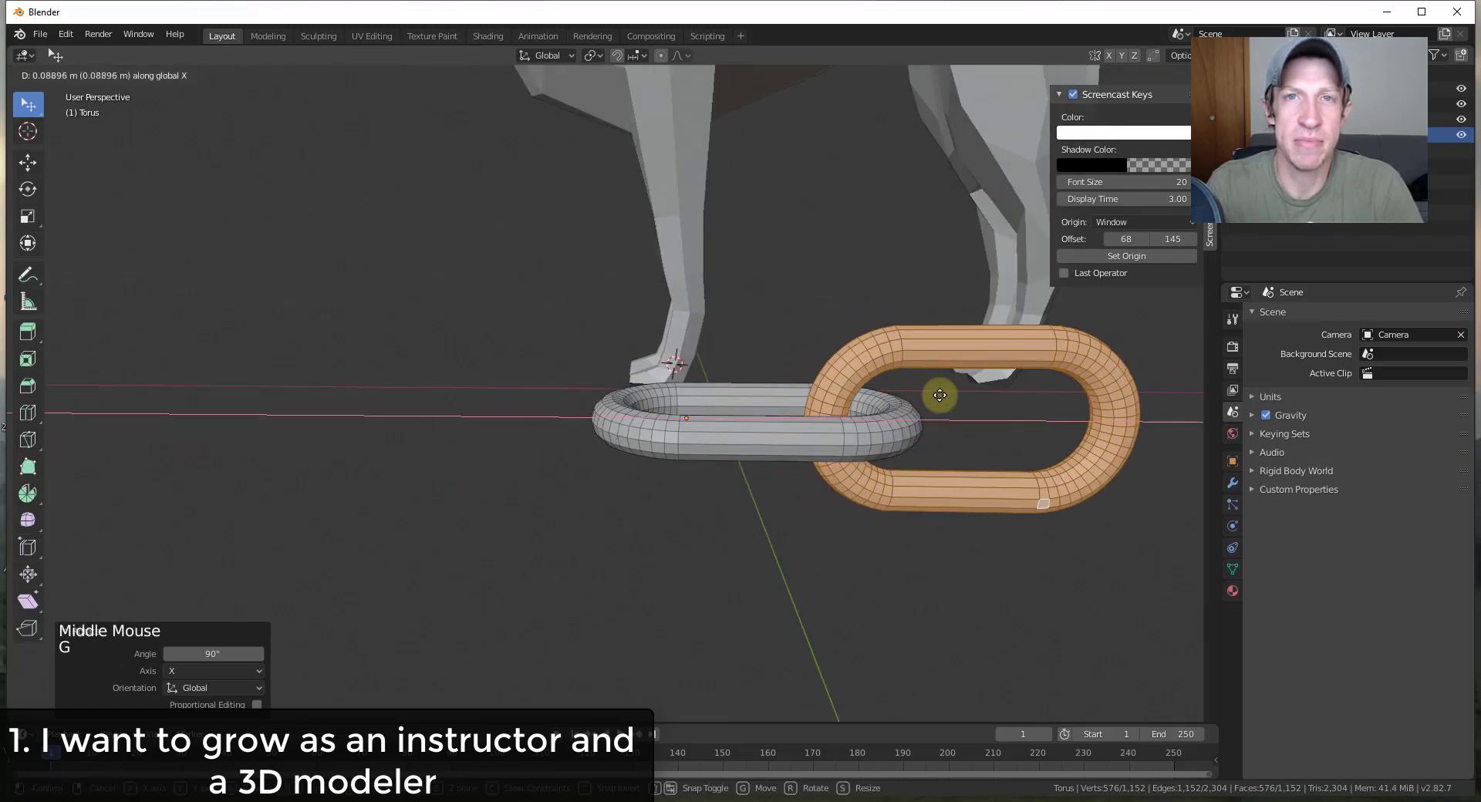
pyautogui.click(940, 396)
pyautogui.press('Tab')
# Add an Array modifier to the chain links with a relative X offset of 0.900
pyautogui.moveTo(939, 395); pyautogui.dragTo(830, 383, button='middle')
pyautogui.scroll(4, 1003, 432)
pyautogui.scroll(-5, 830, 384)
pyautogui.click(1233, 484)
pyautogui.click(1301, 316)
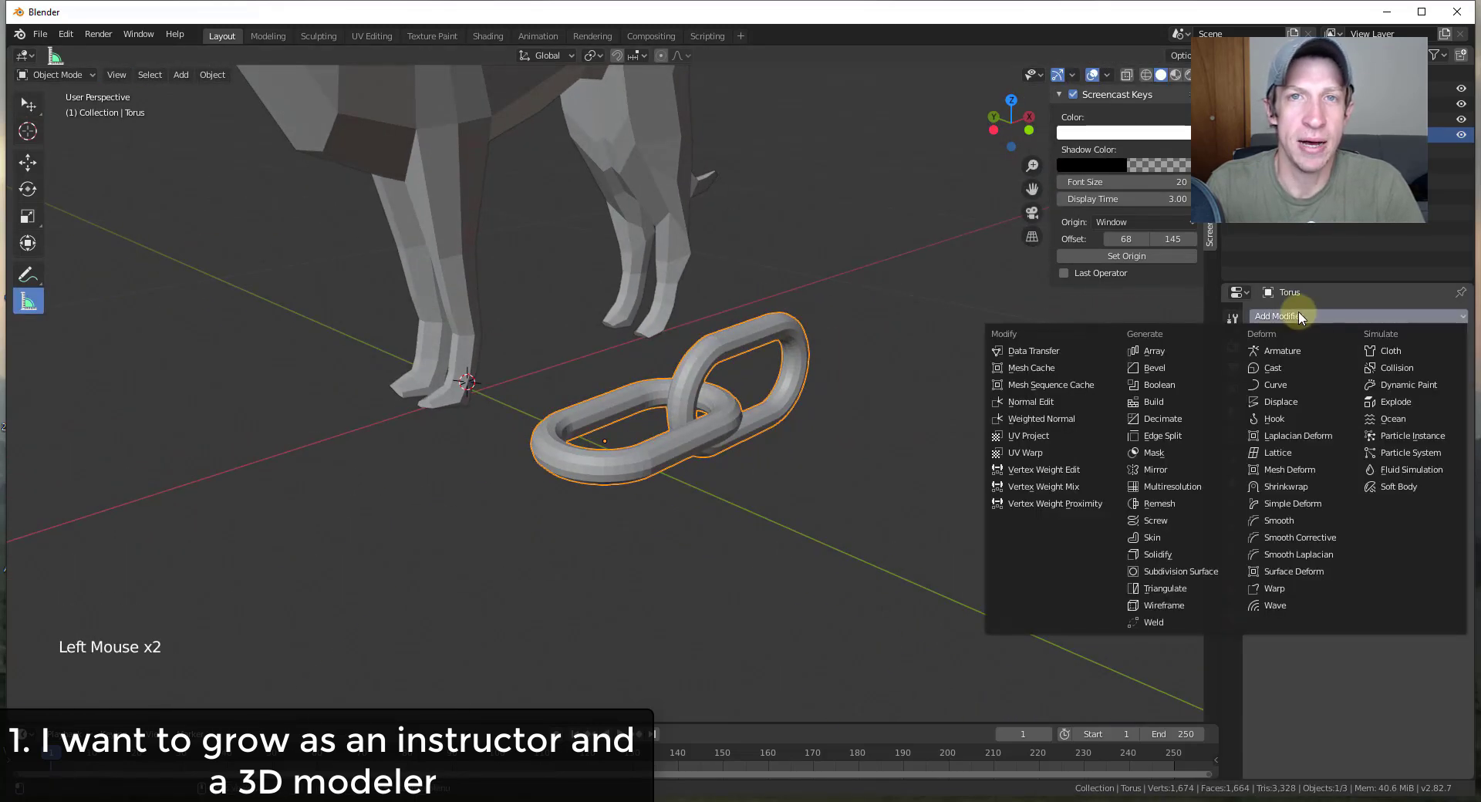
pyautogui.click(1154, 351)
pyautogui.moveTo(939, 429); pyautogui.dragTo(972, 417, button='middle')
pyautogui.moveTo(1382, 442); pyautogui.dragTo(1395, 441)
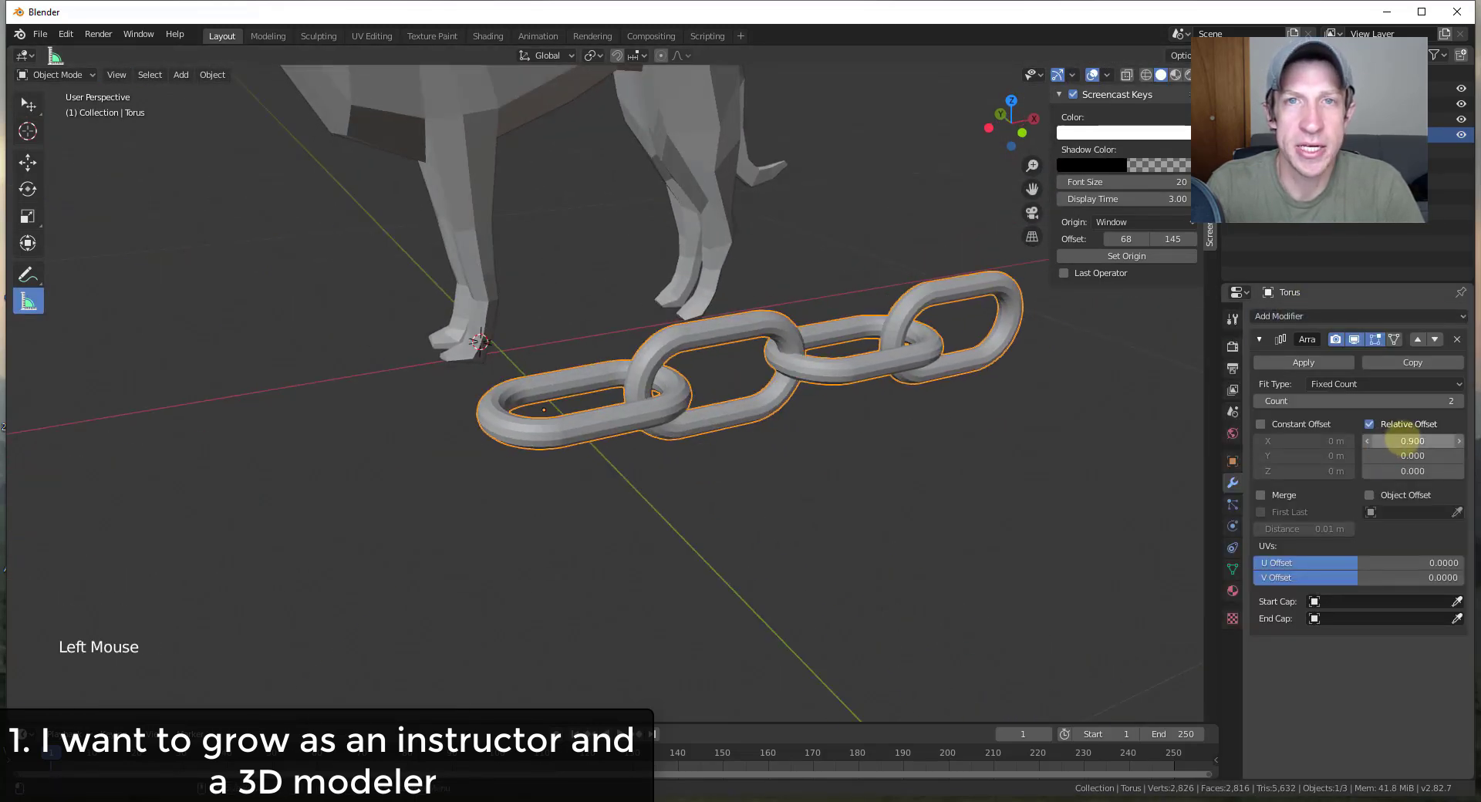
# Set the chain's Array modifier to a count of 17 with a relative X offset of 0.850
pyautogui.scroll(-5, 957, 405)
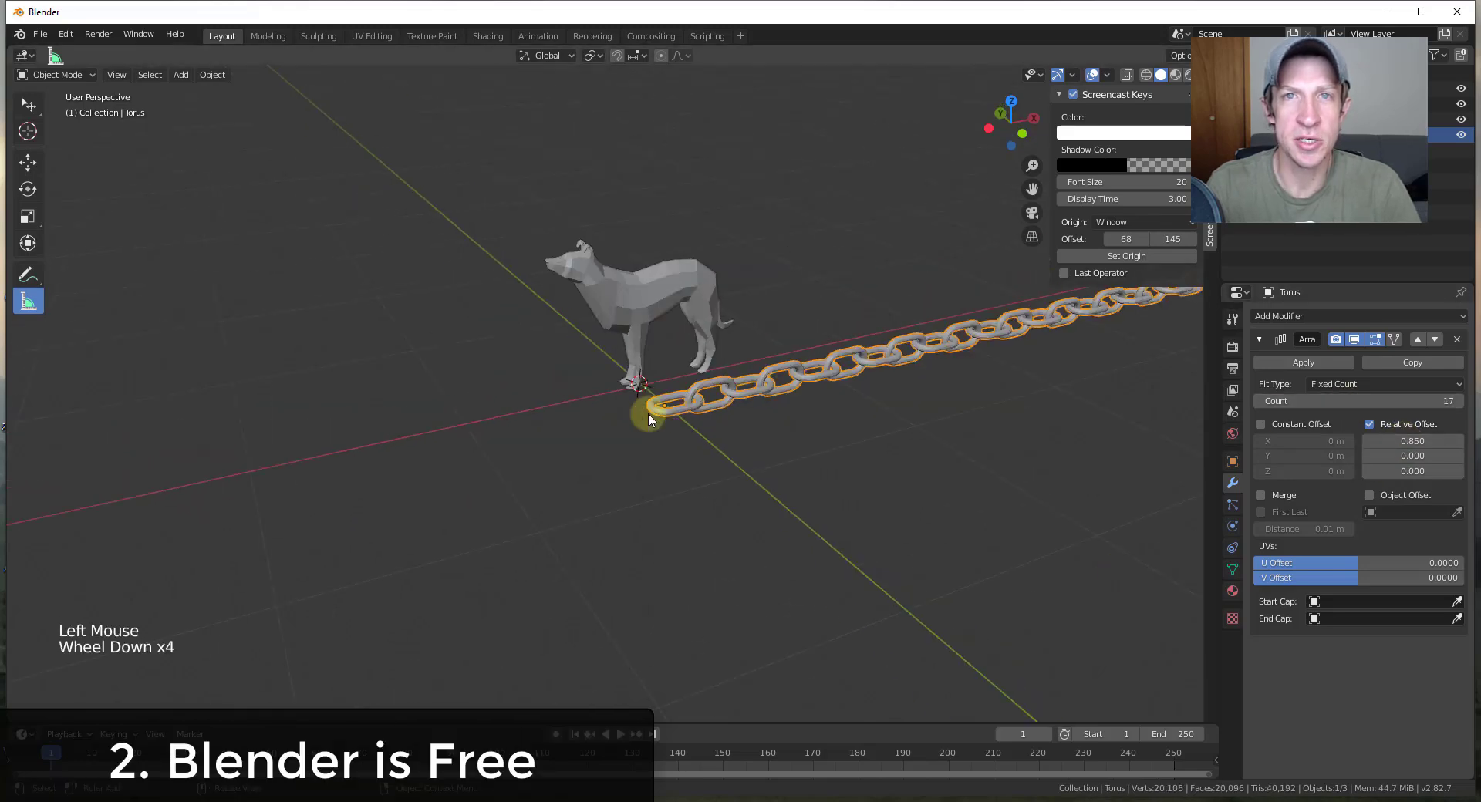
pyautogui.scroll(-6, 951, 361)
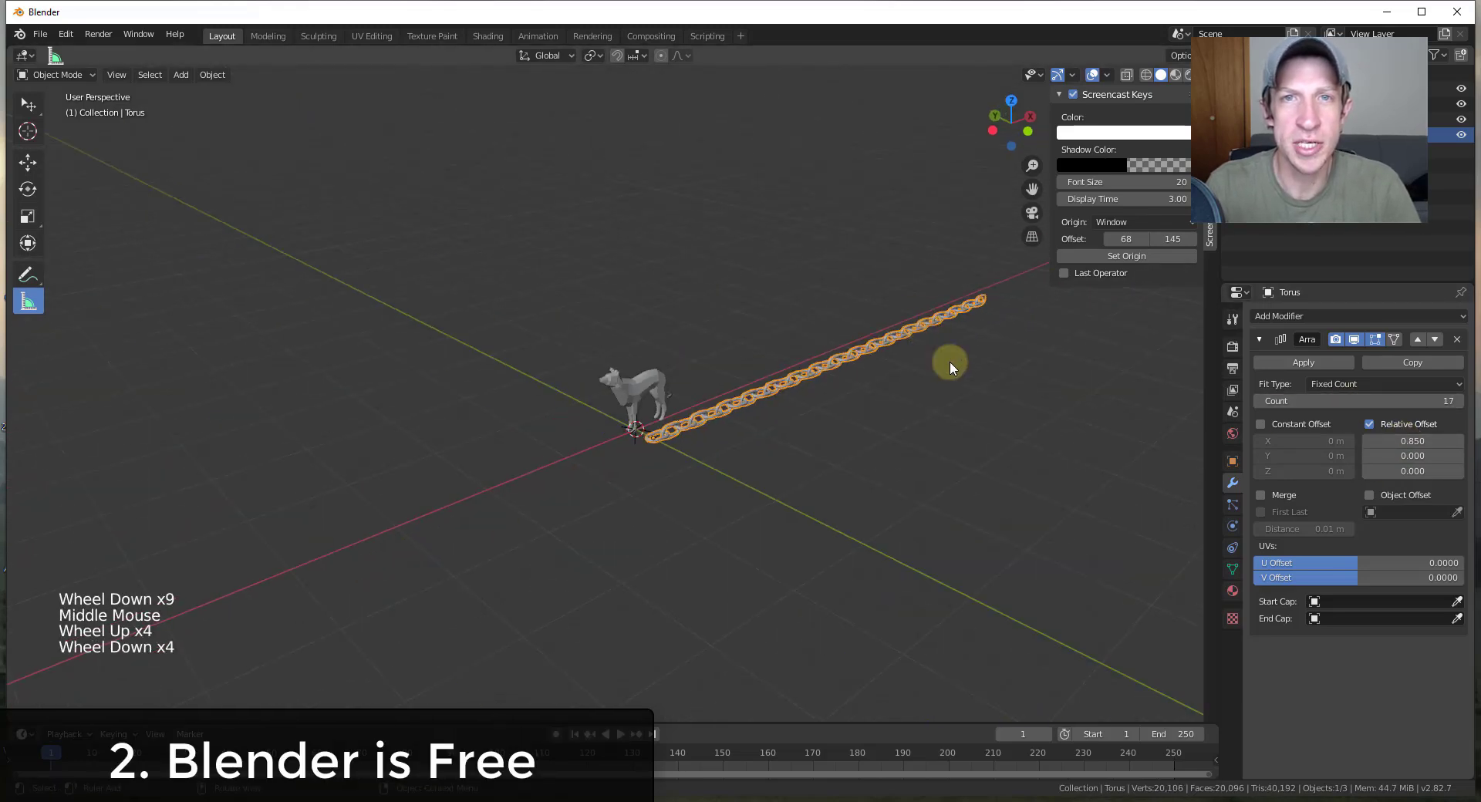
pyautogui.click(670, 413)
pyautogui.moveTo(951, 361); pyautogui.dragTo(764, 434, button='middle')
pyautogui.click(613, 443)
pyautogui.moveTo(614, 443); pyautogui.dragTo(830, 497, button='middle')
# Add a Bezier curve beside the chain and open it in Edit Mode
pyautogui.doubleClick(989, 118)
pyautogui.scroll(-1, 655, 429)
pyautogui.scroll(3, 654, 429)
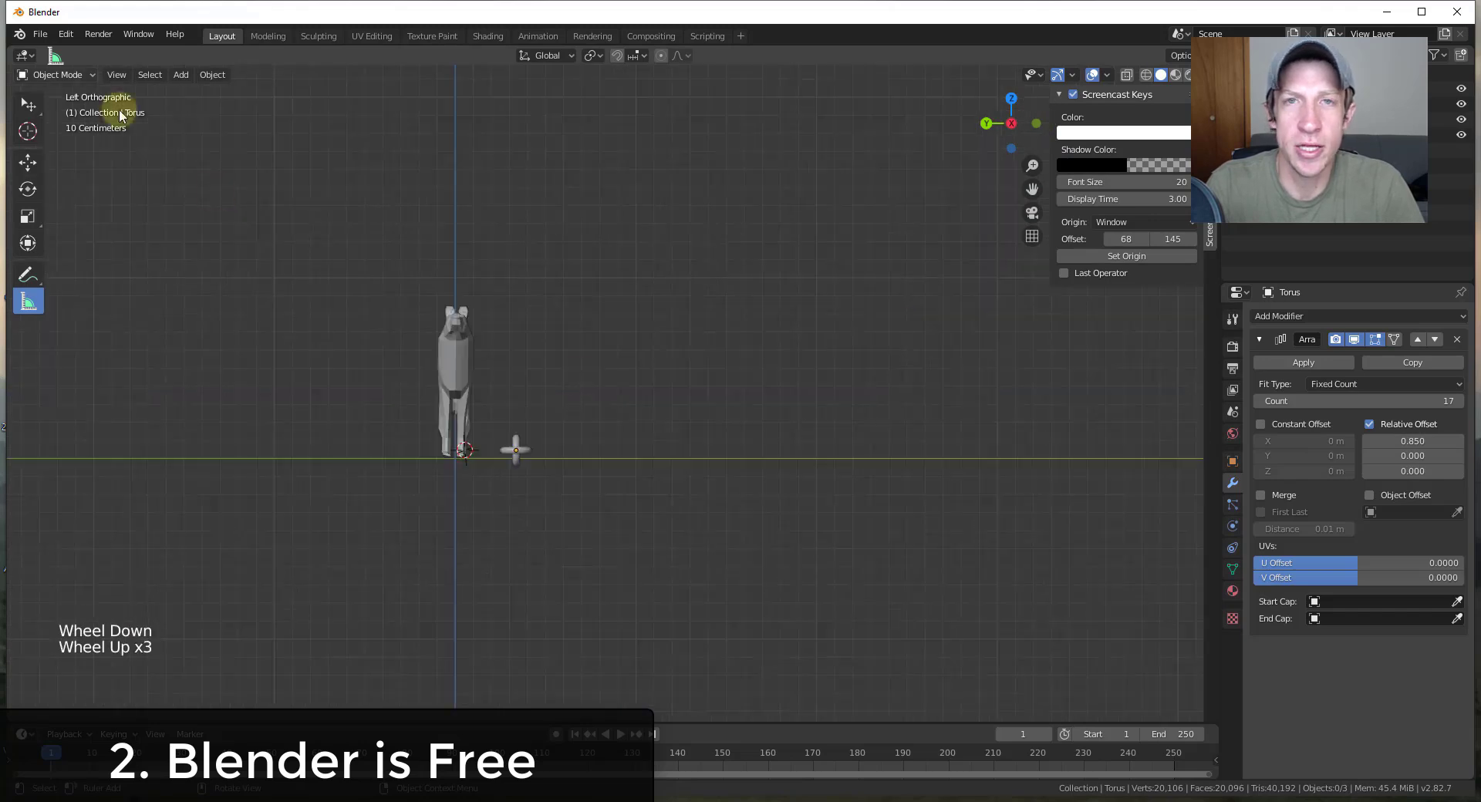
pyautogui.hotkey('shift', 'a')
pyautogui.moveTo(654, 446)
pyautogui.click(733, 446)
pyautogui.press('Tab')
pyautogui.scroll(-3, 615, 386)
pyautogui.moveTo(614, 386); pyautogui.dragTo(629, 511, button='middle')
pyautogui.scroll(-2, 707, 456)
pyautogui.press('Tab')
pyautogui.press('Tab')
# Reposition a selected handle of the Bezier curve freehand and delete the curve's two surplus control points
pyautogui.press('g')
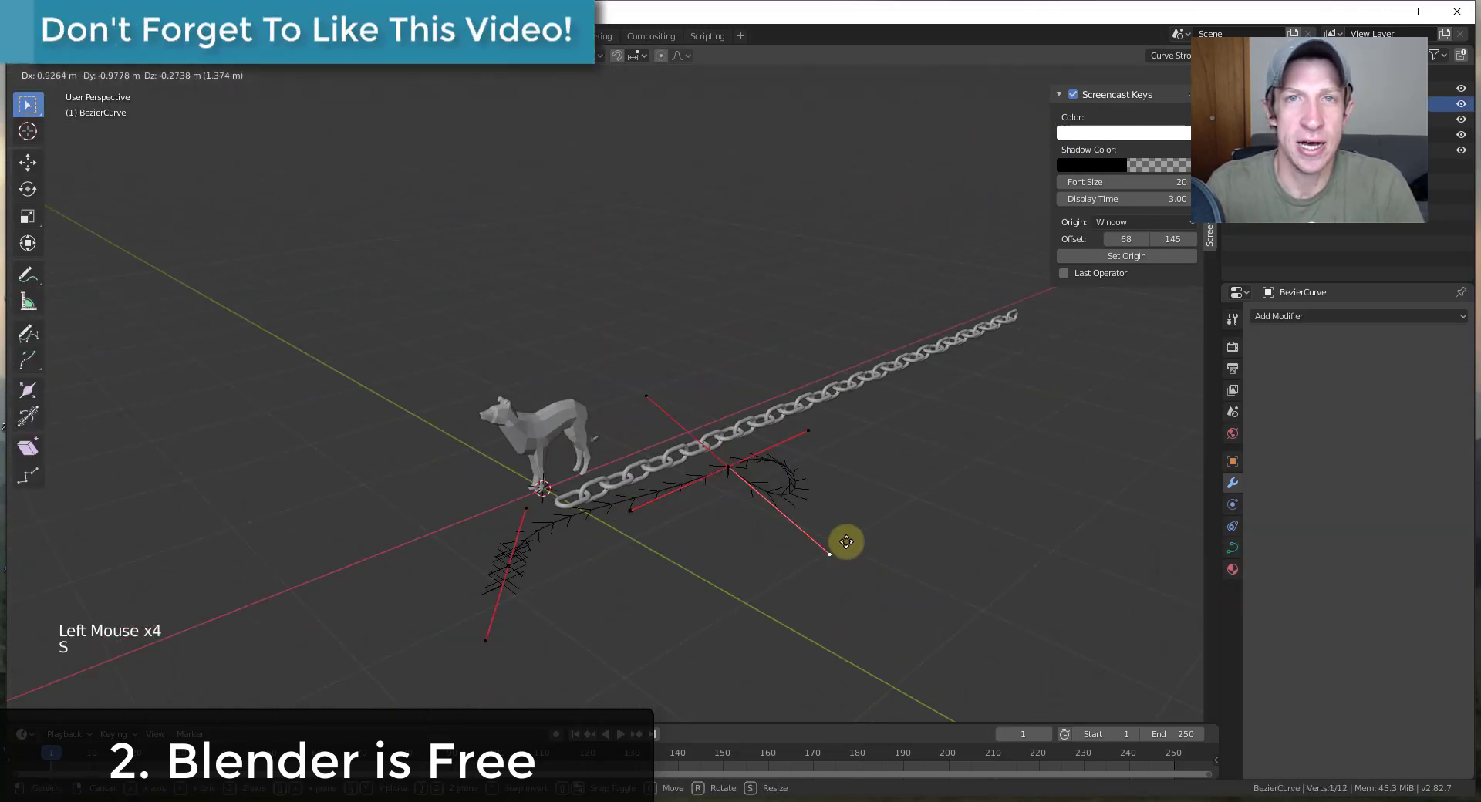
pyautogui.click(878, 477)
pyautogui.press('1')
pyautogui.click(736, 469)
pyautogui.press('Delete')
pyautogui.click(736, 468)
pyautogui.click(513, 571)
pyautogui.press('Delete')
pyautogui.click(516, 569)
pyautogui.moveTo(696, 605); pyautogui.dragTo(701, 648, button='middle')
# Extrude the Bezier curve's end through four new points in plan to form a winding path beyond the chain, and leave Edit Mode
pyautogui.click(735, 459)
pyautogui.press('e')
pyautogui.rightClick(924, 388)
pyautogui.click(1012, 105)
pyautogui.scroll(-5, 729, 445)
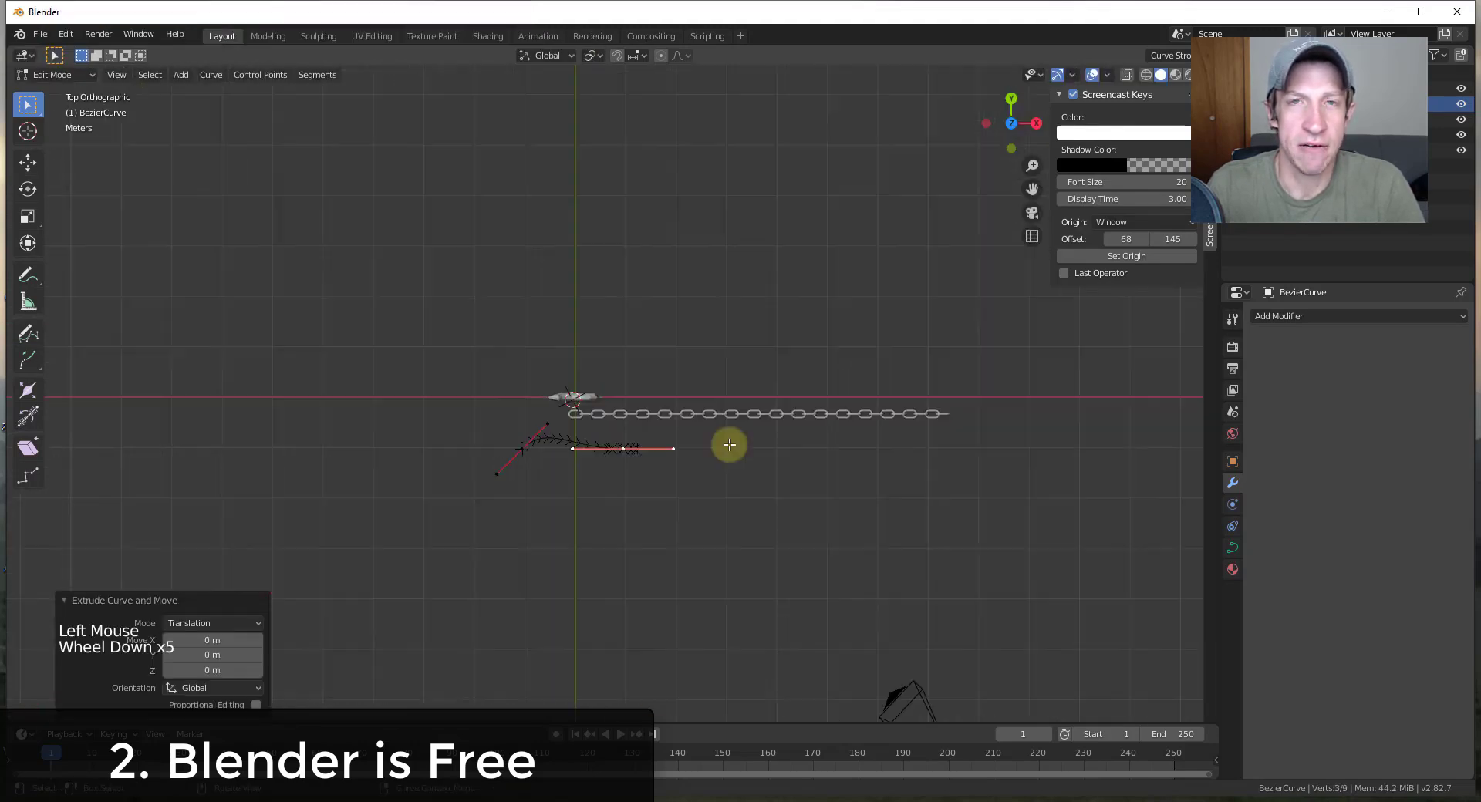
pyautogui.click(769, 514)
pyautogui.press('e')
pyautogui.click(939, 445)
pyautogui.press('e')
pyautogui.click(1121, 511)
pyautogui.press('e')
pyautogui.click(1156, 410)
pyautogui.moveTo(989, 537); pyautogui.dragTo(1076, 523, button='middle')
pyautogui.scroll(-1, 1047, 512)
pyautogui.scroll(3, 966, 594)
pyautogui.scroll(2, 682, 493)
pyautogui.press('Tab')
# Set the chain's Array modifier fit type to Fit Curve, using BezierCurve as the curve
pyautogui.moveTo(681, 493); pyautogui.dragTo(692, 502, button='middle')
pyautogui.click(692, 503)
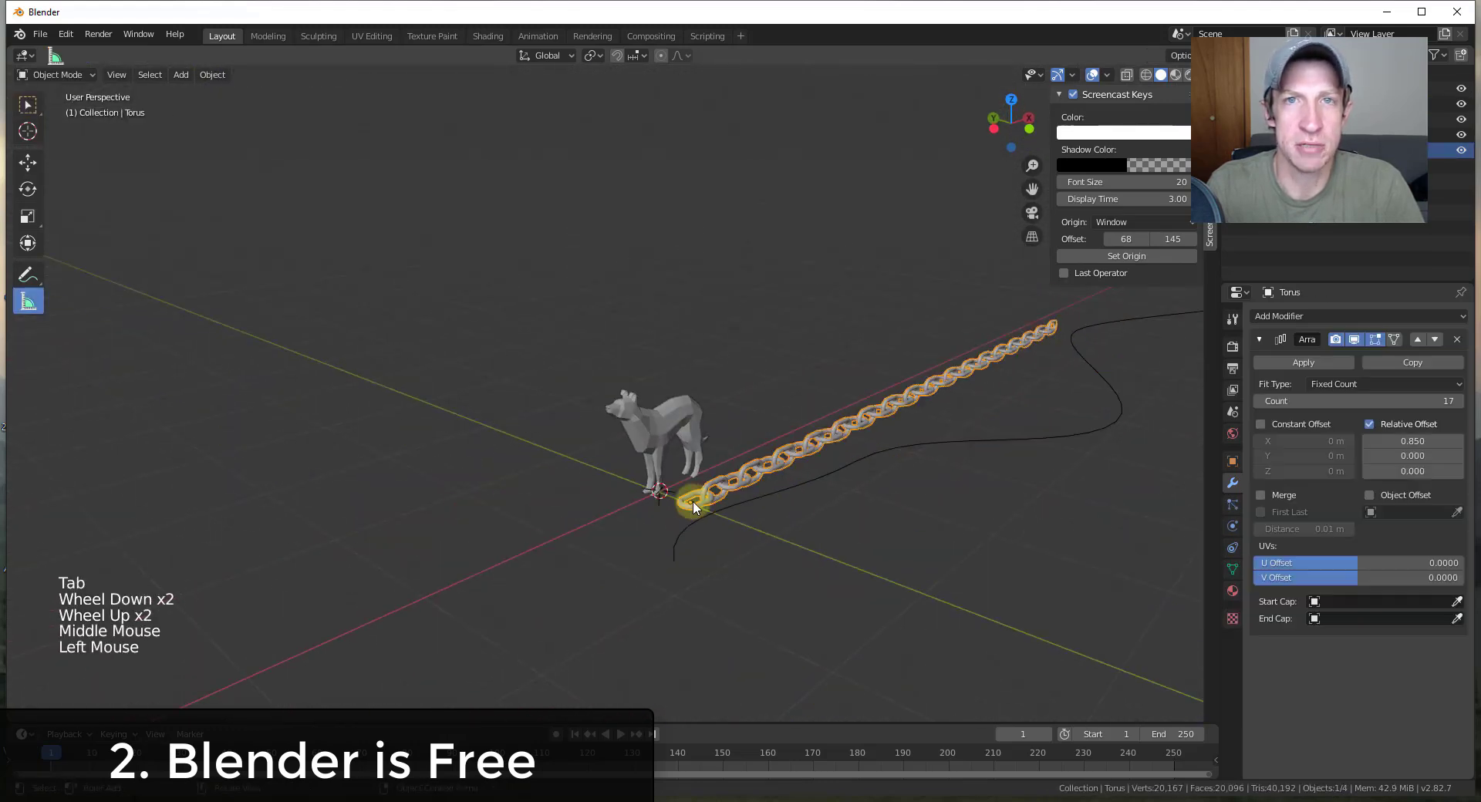
pyautogui.click(1352, 390)
pyautogui.click(1354, 420)
pyautogui.click(1458, 402)
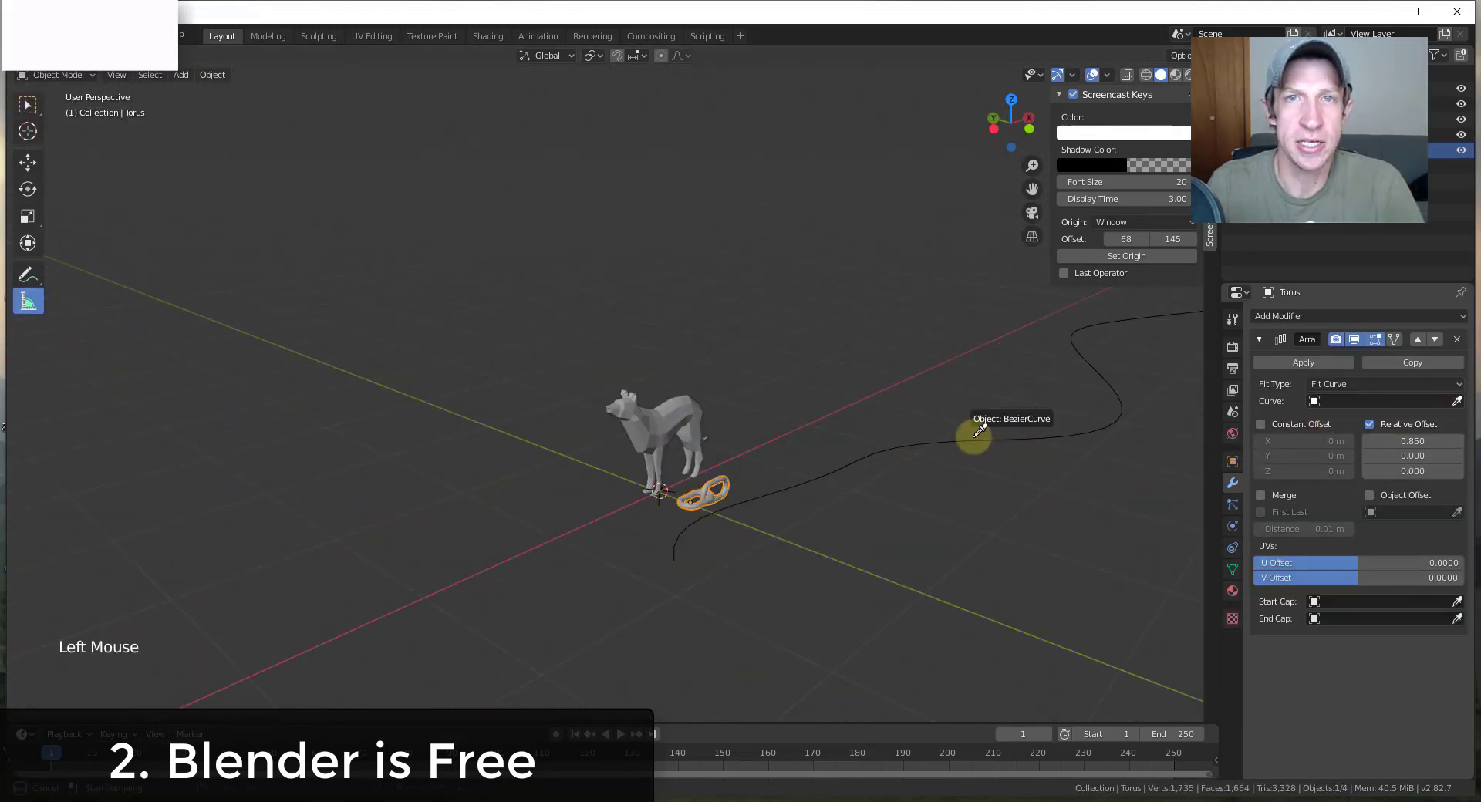
pyautogui.click(969, 434)
pyautogui.scroll(-3, 970, 434)
pyautogui.scroll(2, 969, 434)
pyautogui.moveTo(969, 435); pyautogui.dragTo(1034, 343, button='middle')
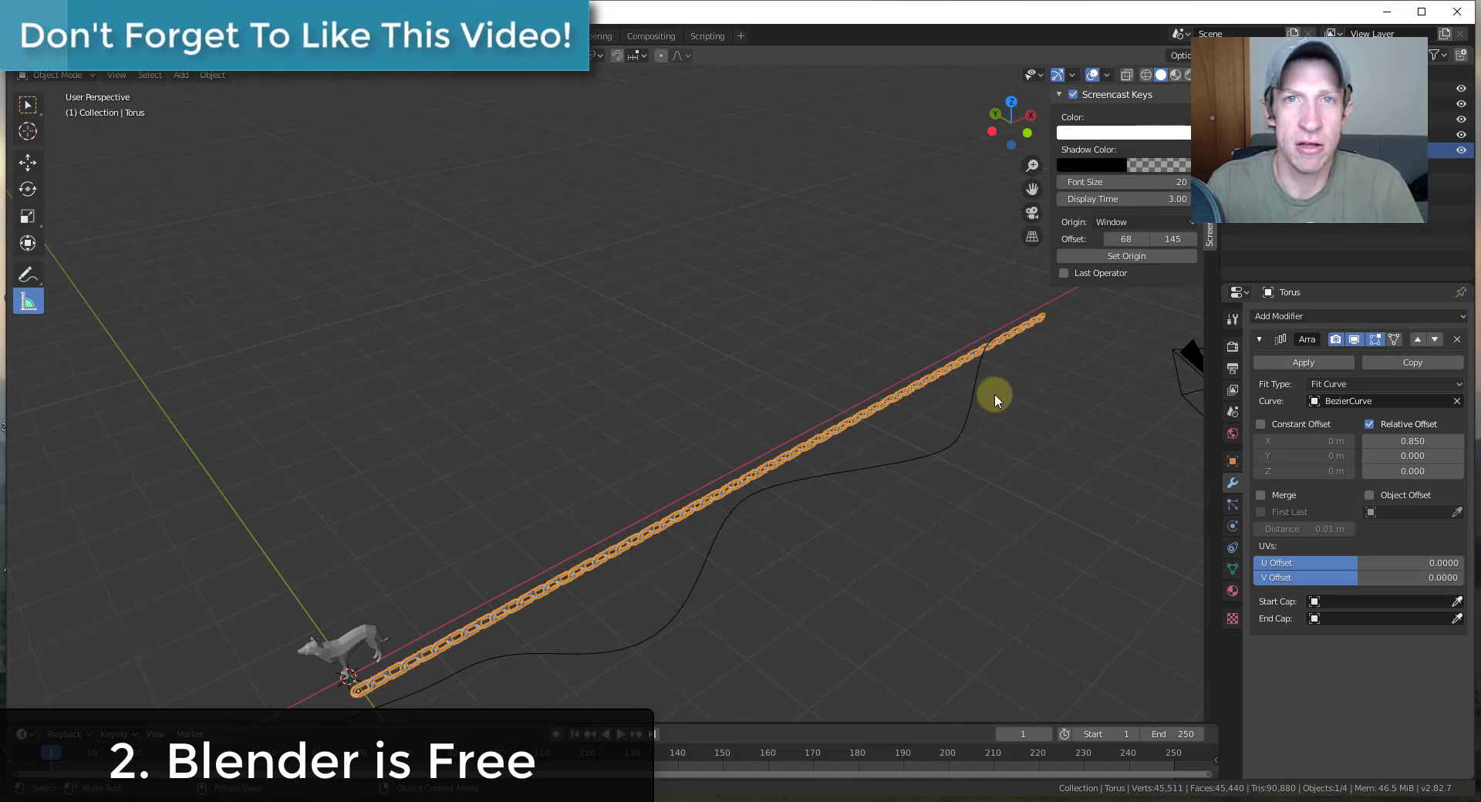
# Add a Curve modifier to the chain with BezierCurve as its object so the links follow the winding path
pyautogui.scroll(-3, 992, 397)
pyautogui.scroll(3, 993, 397)
pyautogui.moveTo(993, 397); pyautogui.dragTo(833, 529, button='middle')
pyautogui.click(1307, 315)
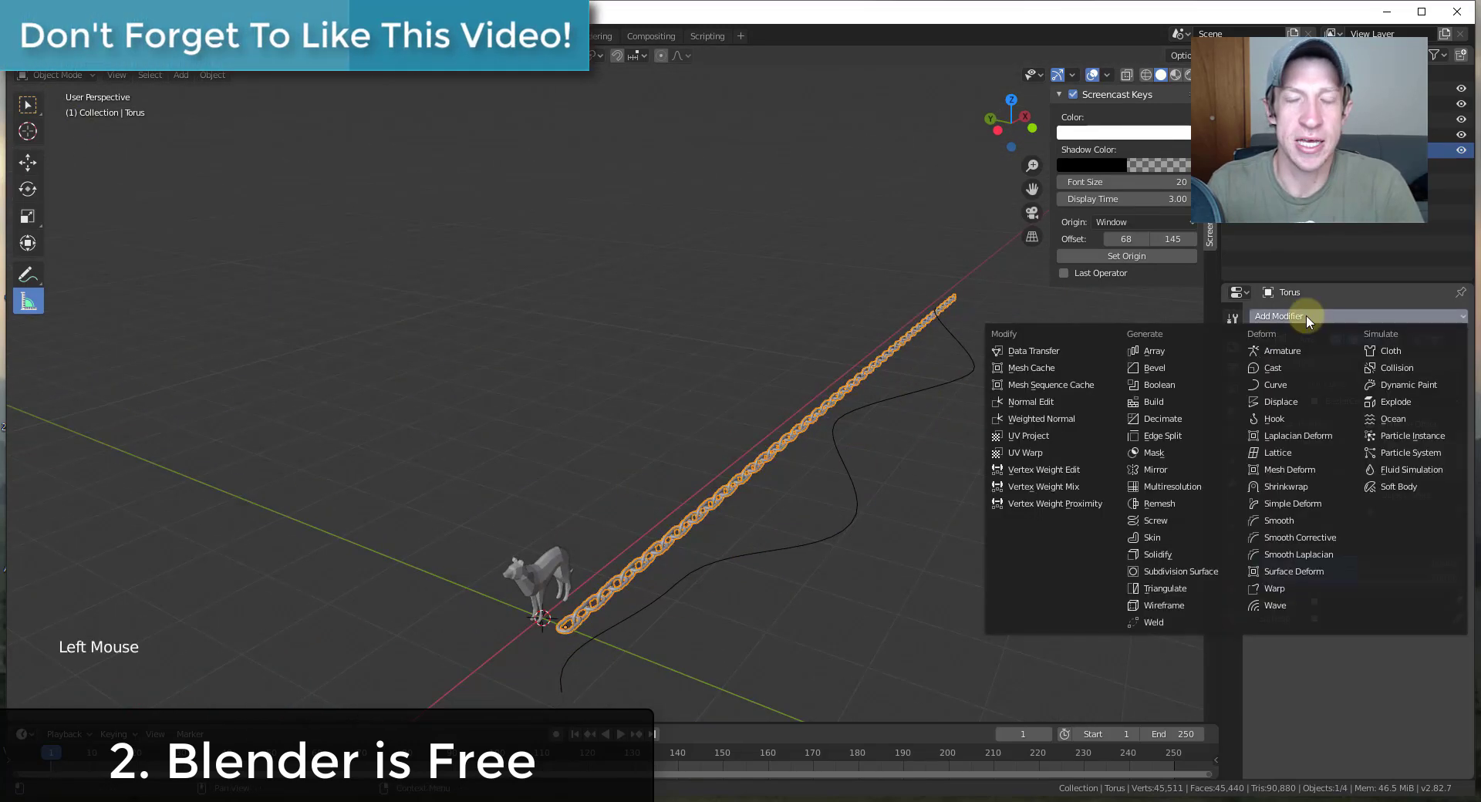
pyautogui.click(1285, 386)
pyautogui.click(863, 502)
pyautogui.scroll(4, 577, 632)
pyautogui.scroll(-4, 578, 633)
pyautogui.moveTo(577, 632); pyautogui.dragTo(684, 505, button='middle')
pyautogui.scroll(1, 684, 506)
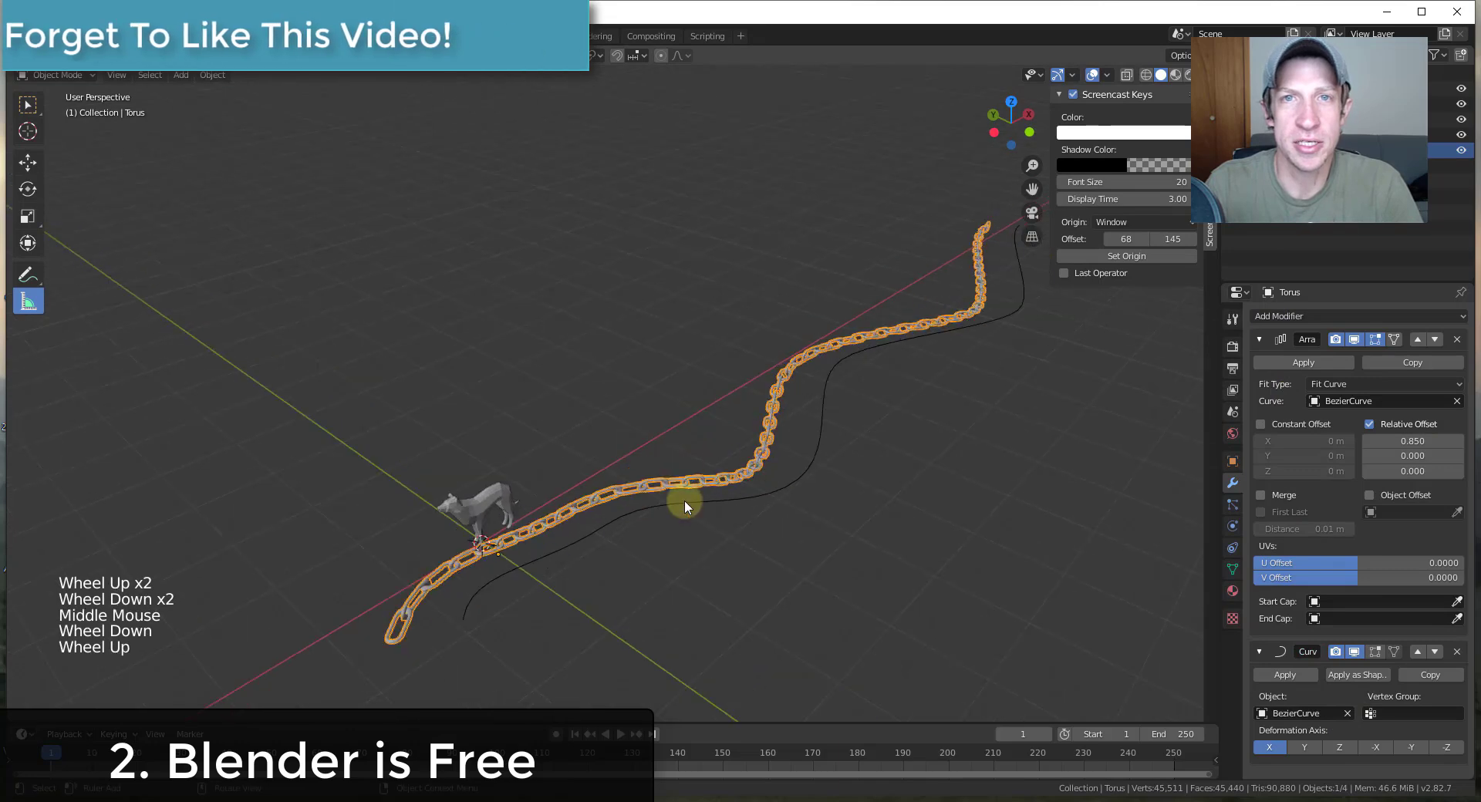
# Align the chain with the Bezier curve by moving it, including 0.207 m along X and about -0.24 m along Y
pyautogui.press('g')
pyautogui.click(586, 582)
pyautogui.press('g')
pyautogui.click(532, 604)
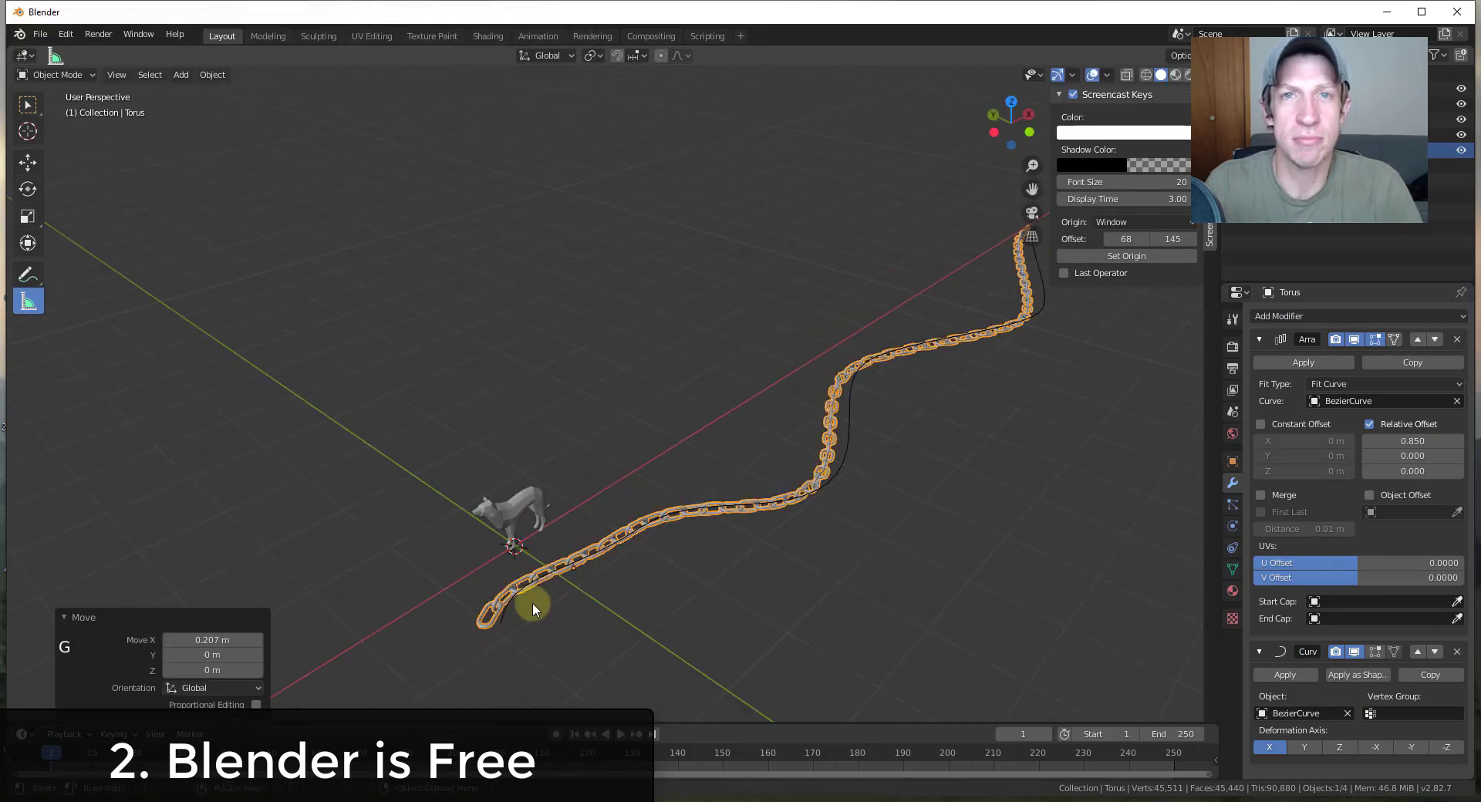
pyautogui.scroll(-2, 533, 604)
pyautogui.scroll(2, 532, 604)
pyautogui.moveTo(533, 604); pyautogui.dragTo(685, 16, button='middle')
pyautogui.press('g')
pyautogui.scroll(6, 688, 426)
pyautogui.scroll(-9, 688, 426)
pyautogui.moveTo(733, 401); pyautogui.dragTo(689, 426, button='middle')
pyautogui.scroll(-3, 802, 401)
pyautogui.scroll(5, 802, 401)
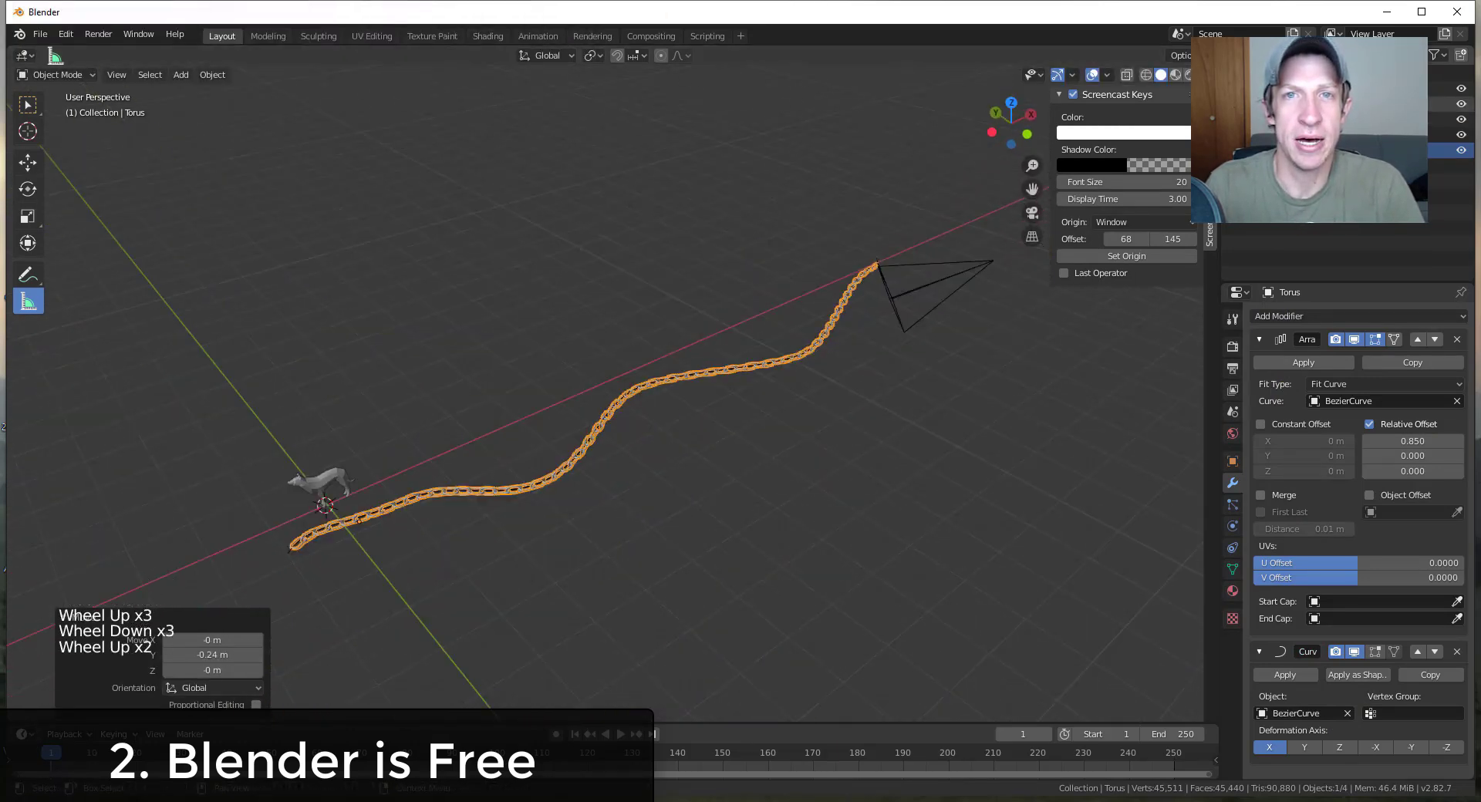
# Open the Bezier curve in Edit Mode and move a control point near its middle
pyautogui.click(633, 405)
pyautogui.press('Tab')
pyautogui.click(639, 386)
pyautogui.press('g')
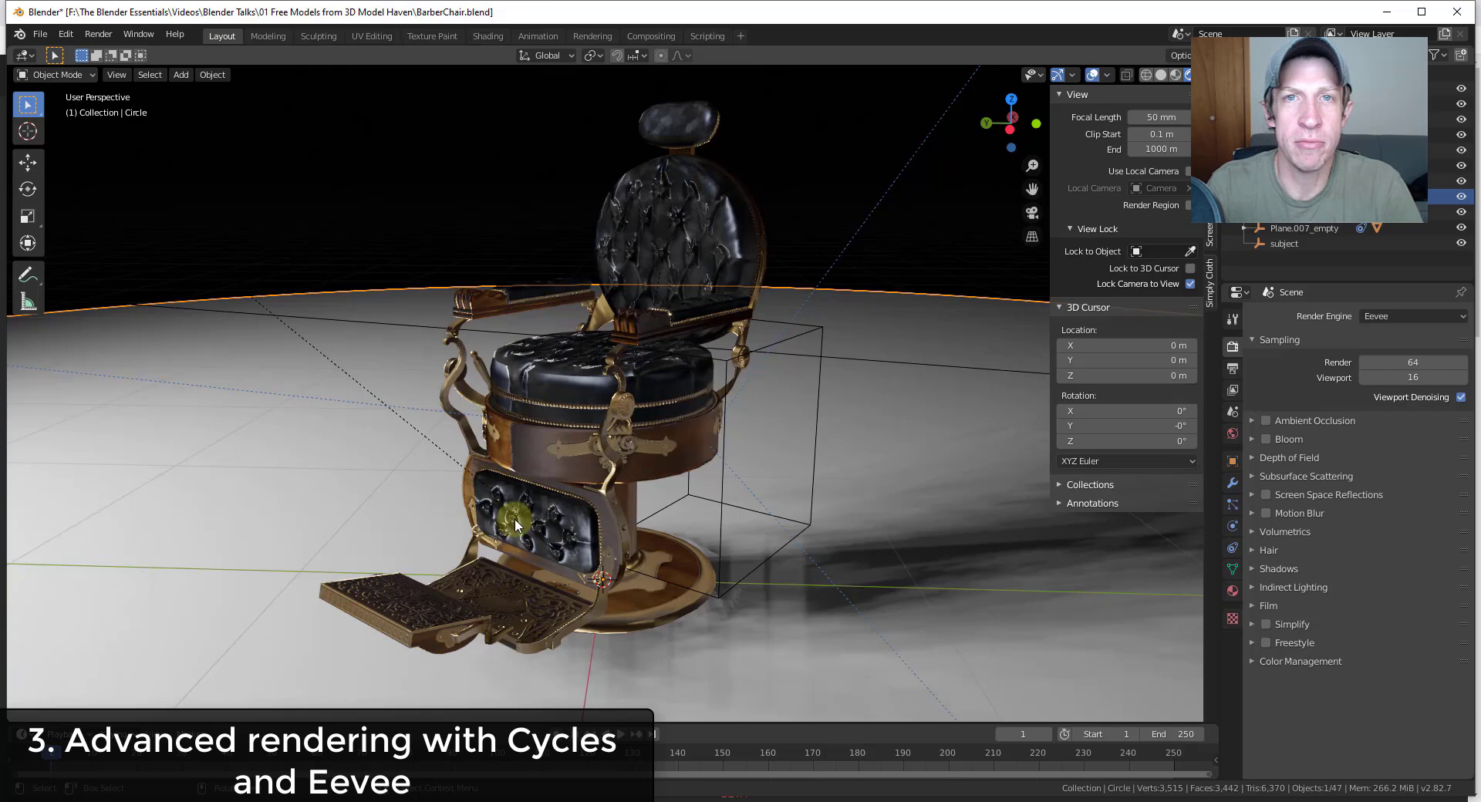
# Examine the rendered barber chair, and display it in solid shading with the wireframe overlay enabled
pyautogui.moveTo(516, 519); pyautogui.dragTo(550, 179, button='middle')
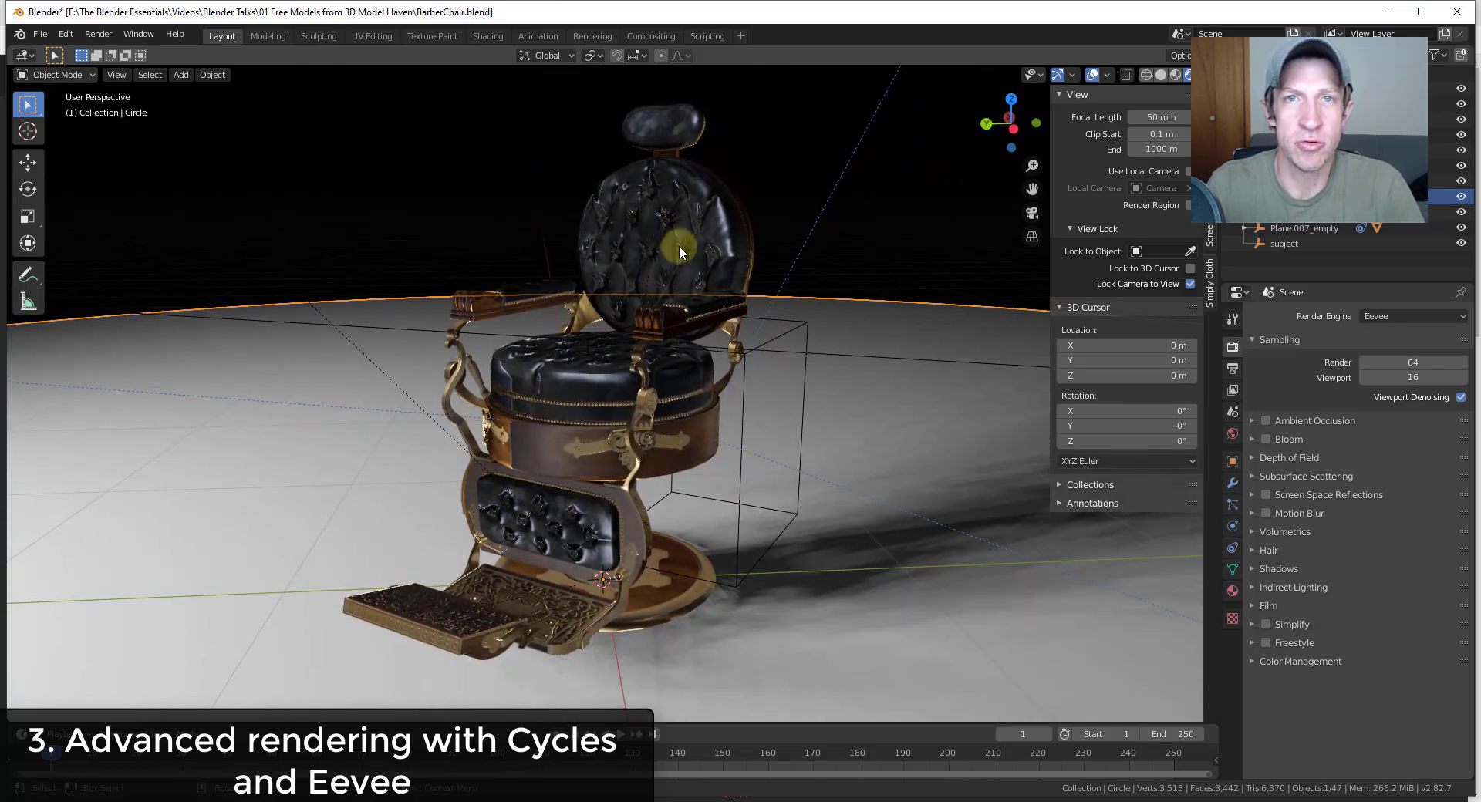
pyautogui.moveTo(589, 358); pyautogui.dragTo(301, 361, button='middle')
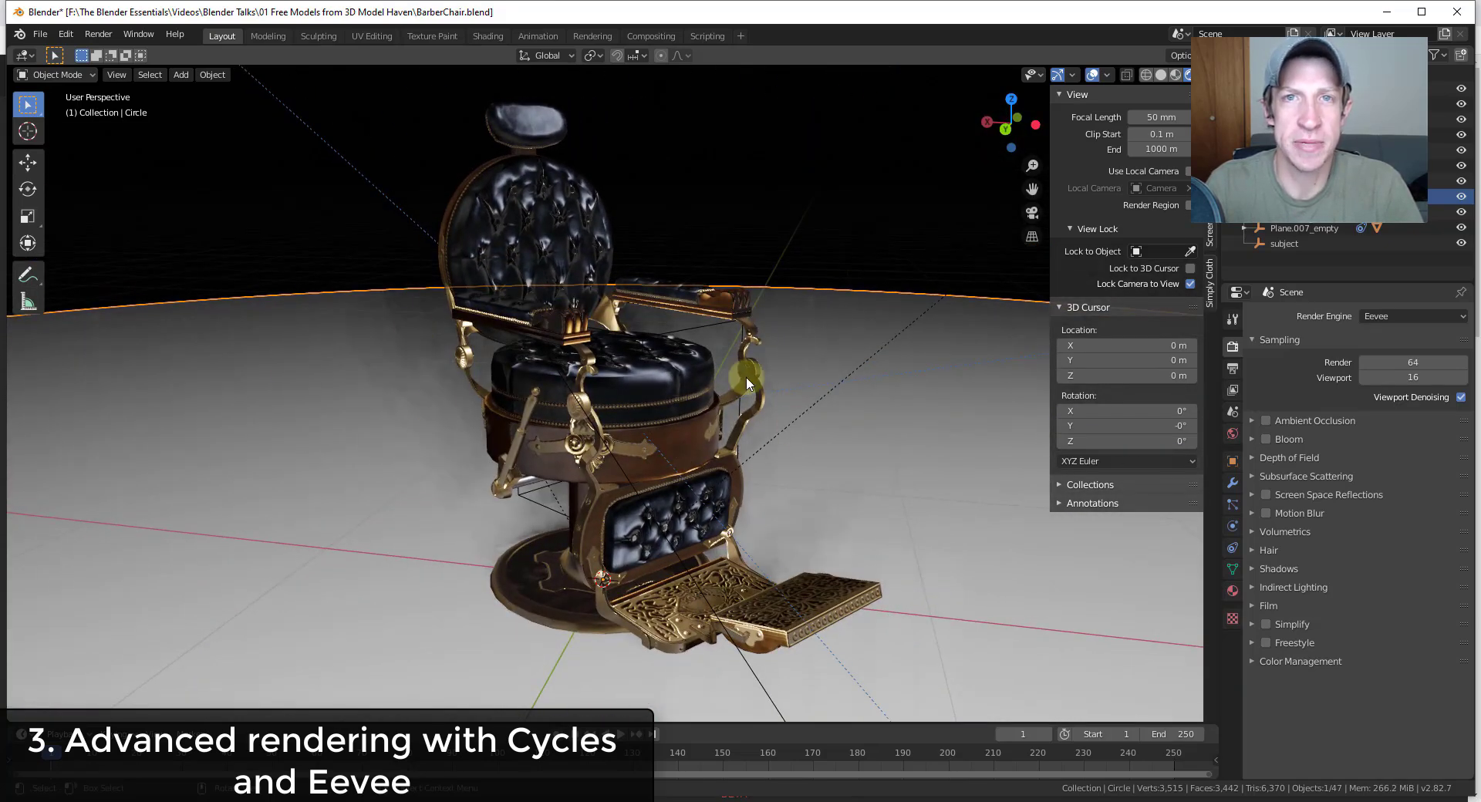
pyautogui.moveTo(750, 527)
pyautogui.mouseDown(button='middle')
pyautogui.moveTo(767, 489)
pyautogui.moveTo(728, 473)
pyautogui.mouseUp(button='middle')
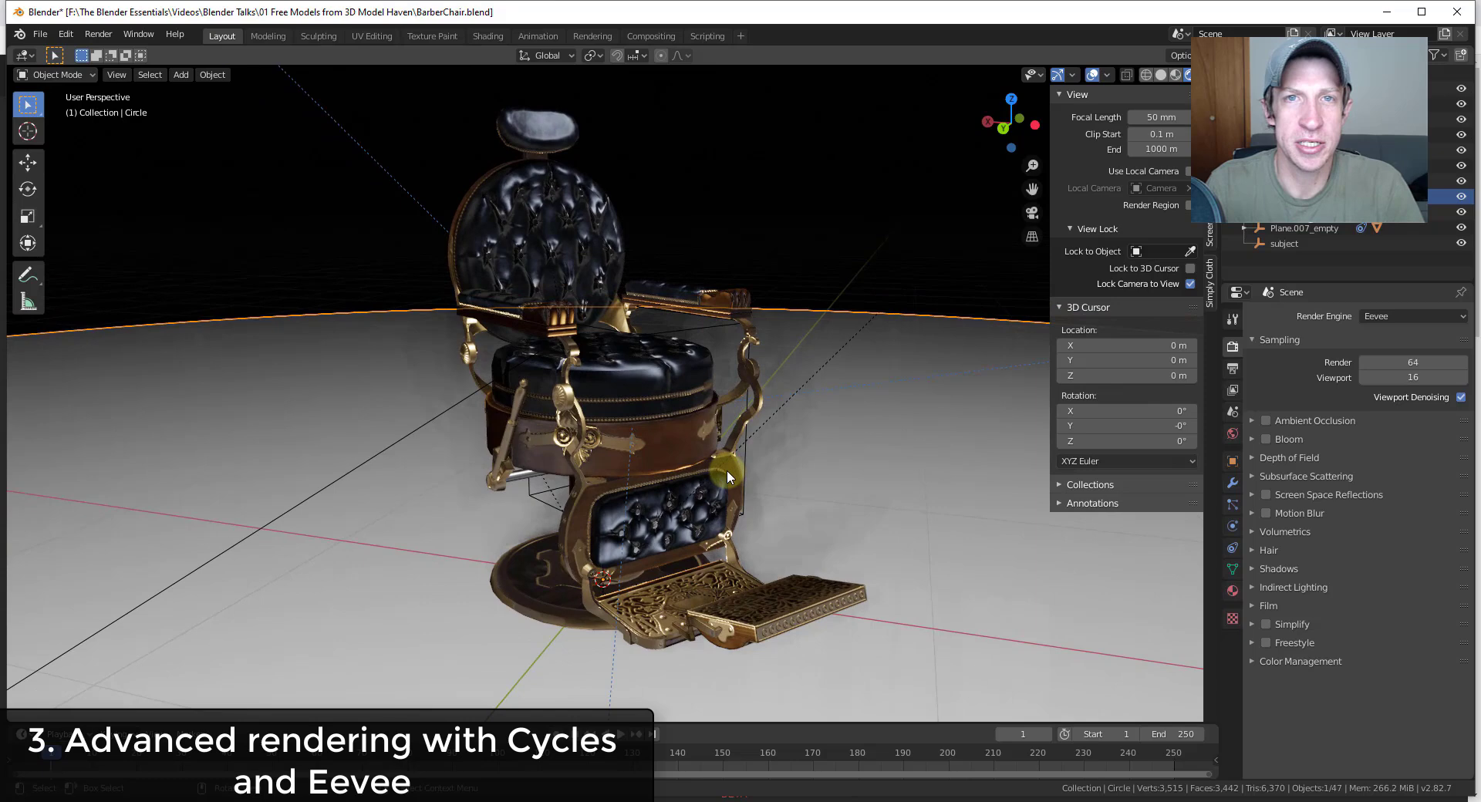
pyautogui.click(1150, 79)
pyautogui.click(1109, 73)
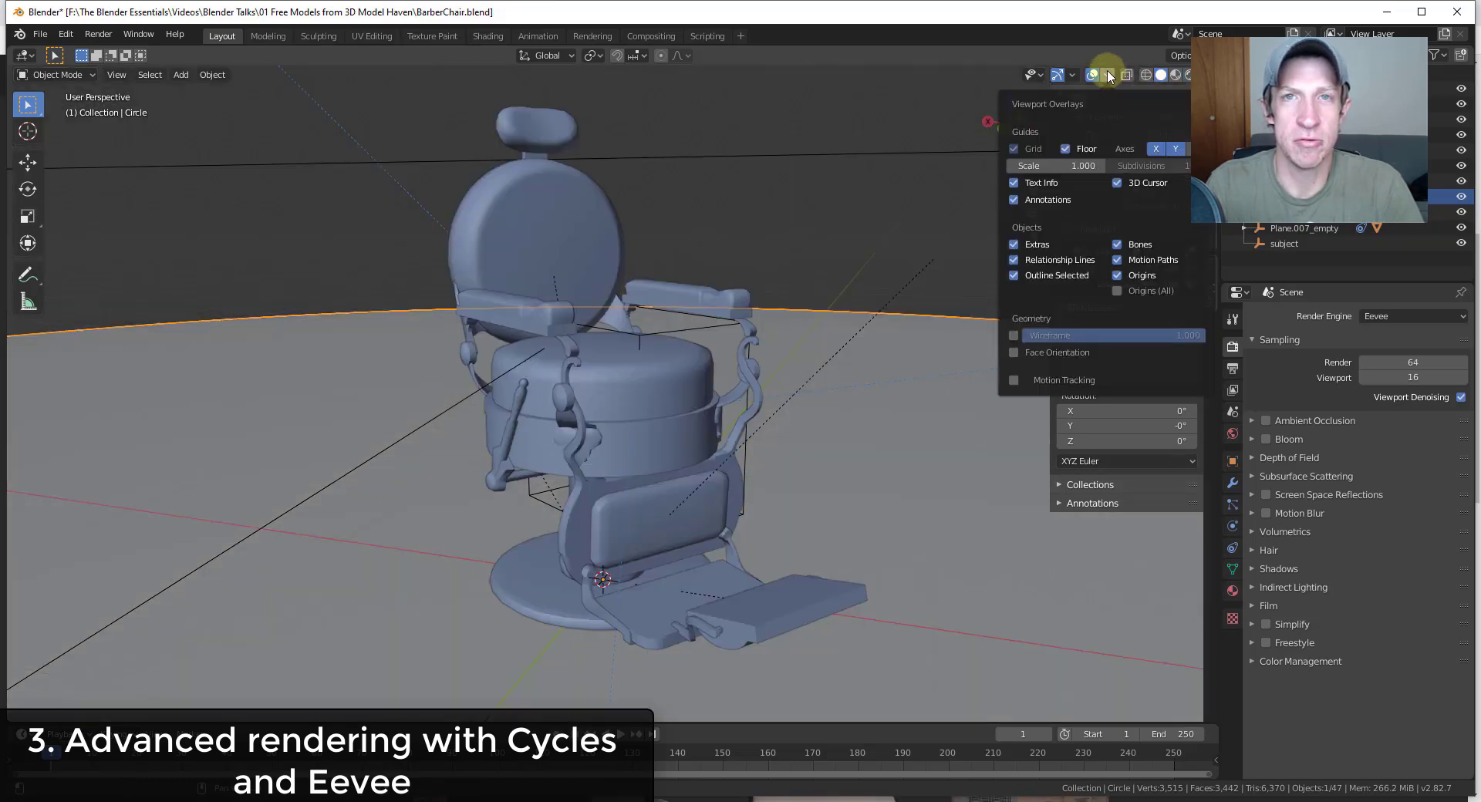
pyautogui.click(1014, 336)
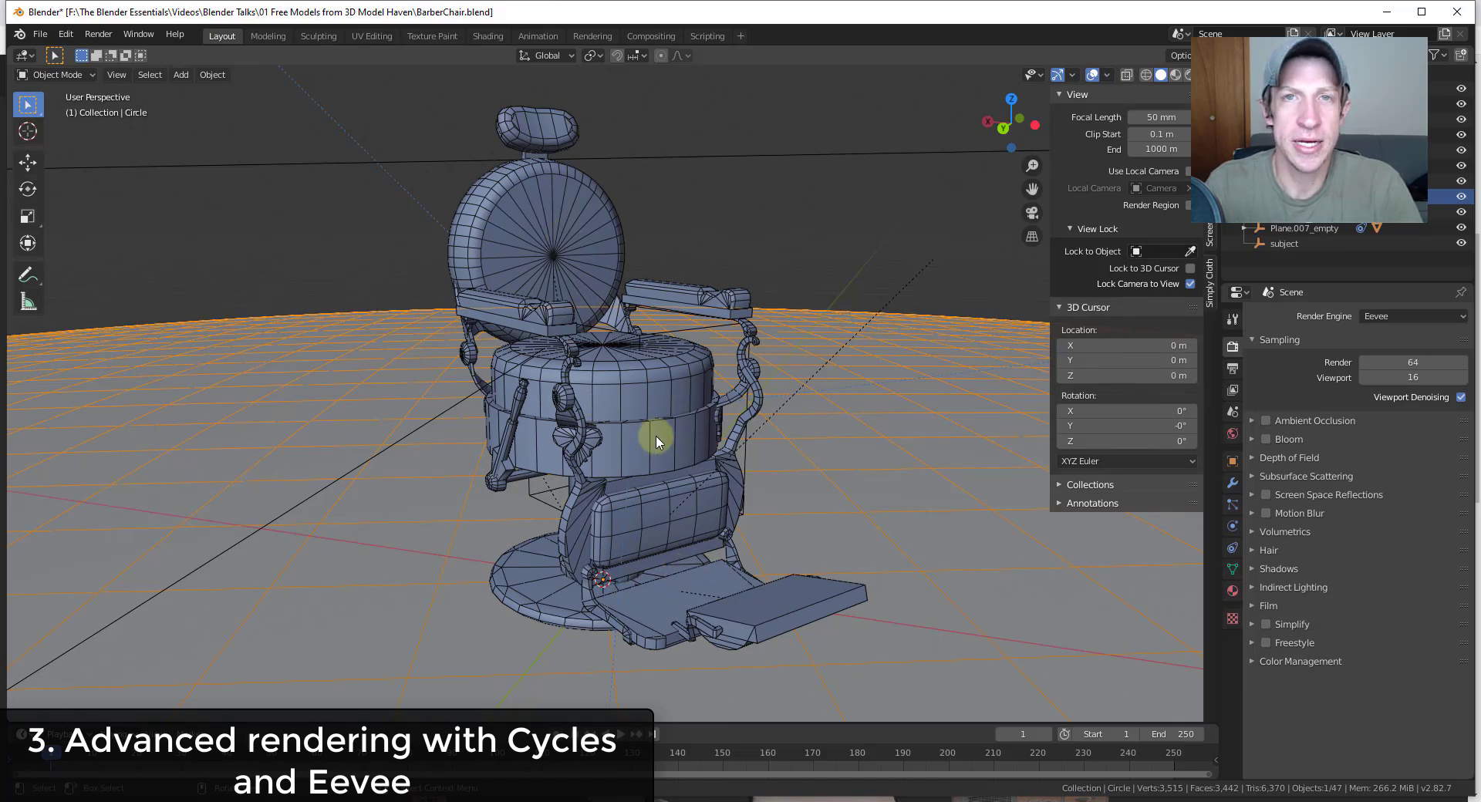
# Examine the barber chair's base up close in rendered shading and disable the wireframe overlay
pyautogui.scroll(5, 658, 442)
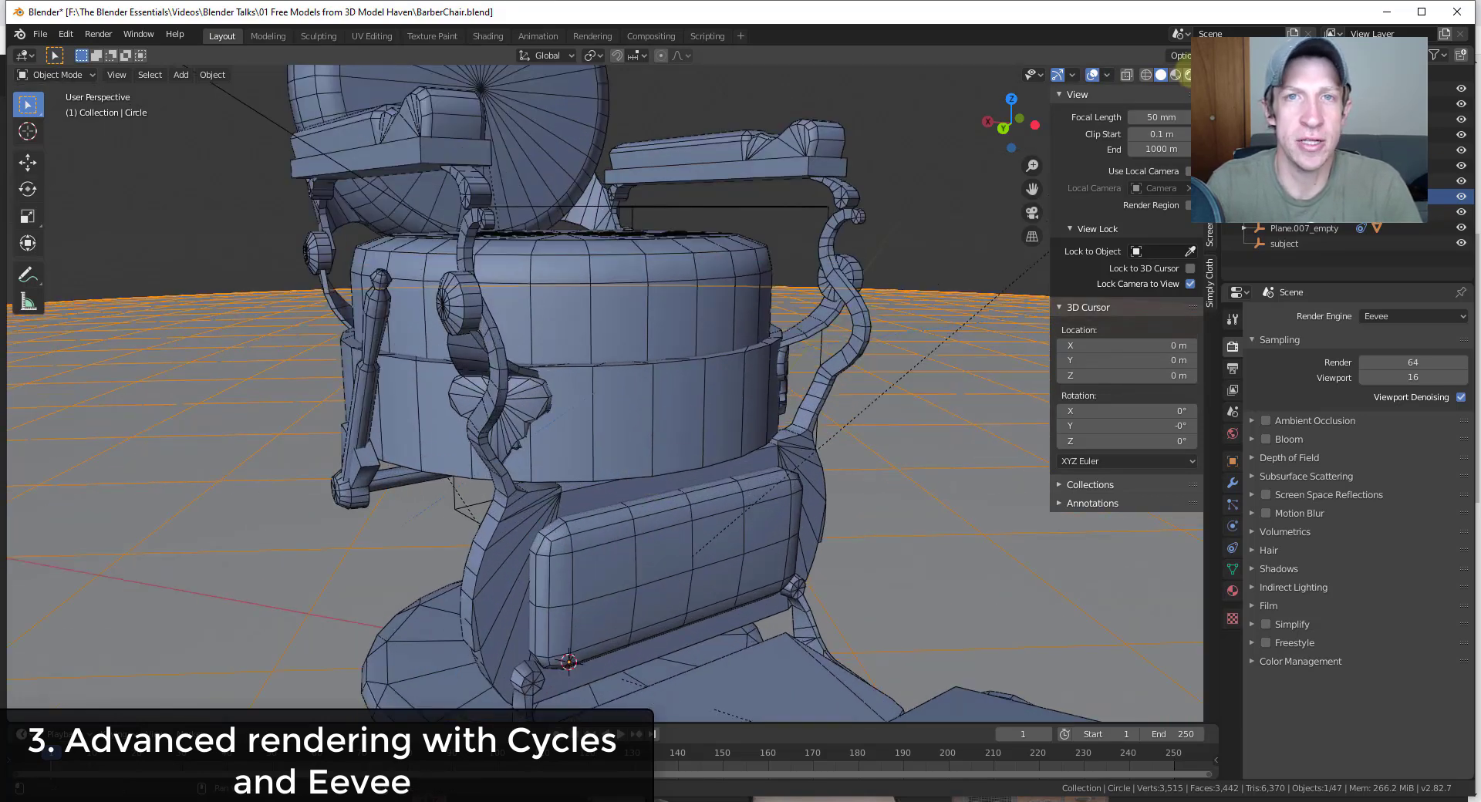
pyautogui.click(1189, 75)
pyautogui.scroll(2, 691, 455)
pyautogui.moveTo(691, 455)
pyautogui.mouseDown(button='middle')
pyautogui.moveTo(833, 454)
pyautogui.moveTo(690, 461)
pyautogui.mouseUp(button='middle')
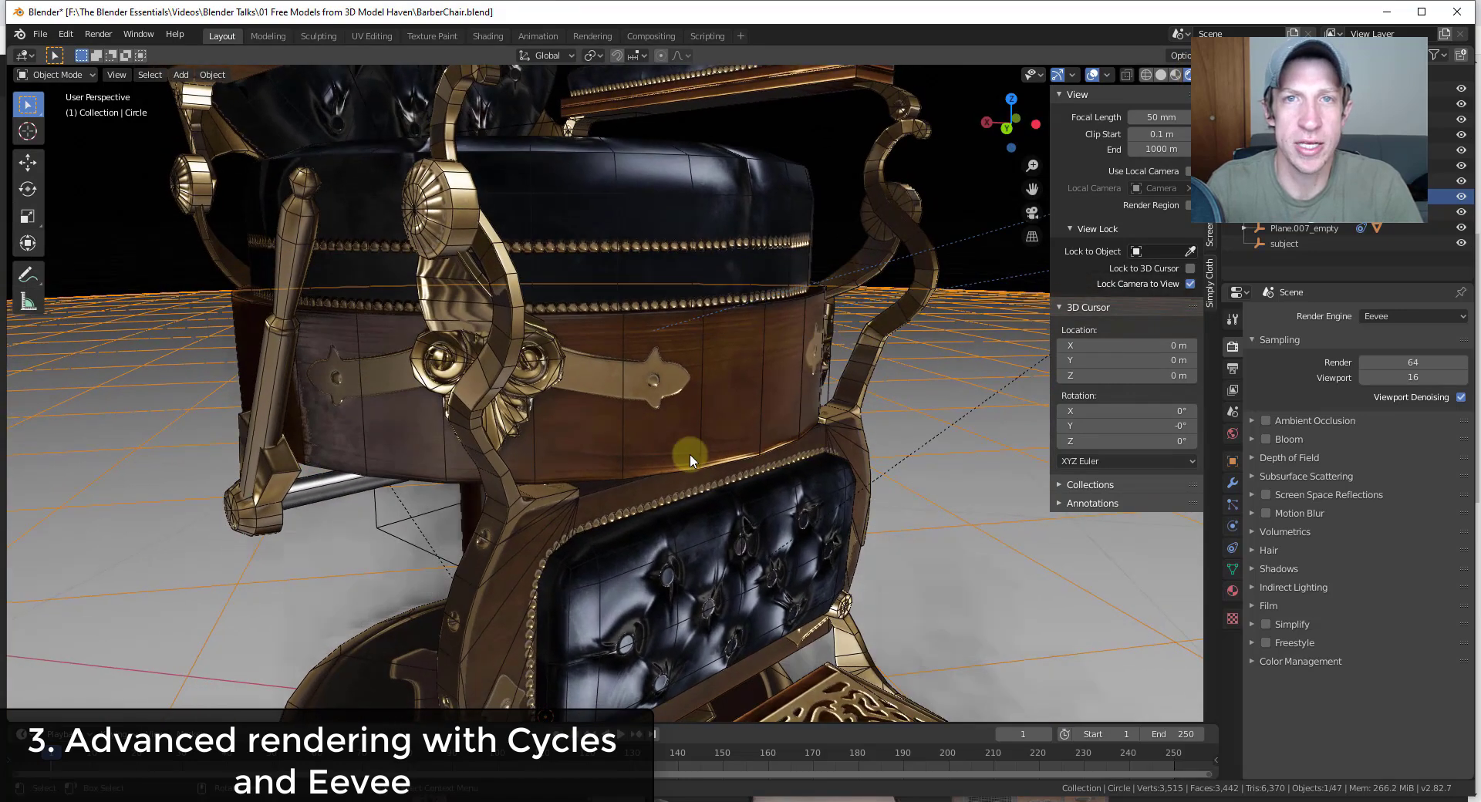
pyautogui.click(1108, 74)
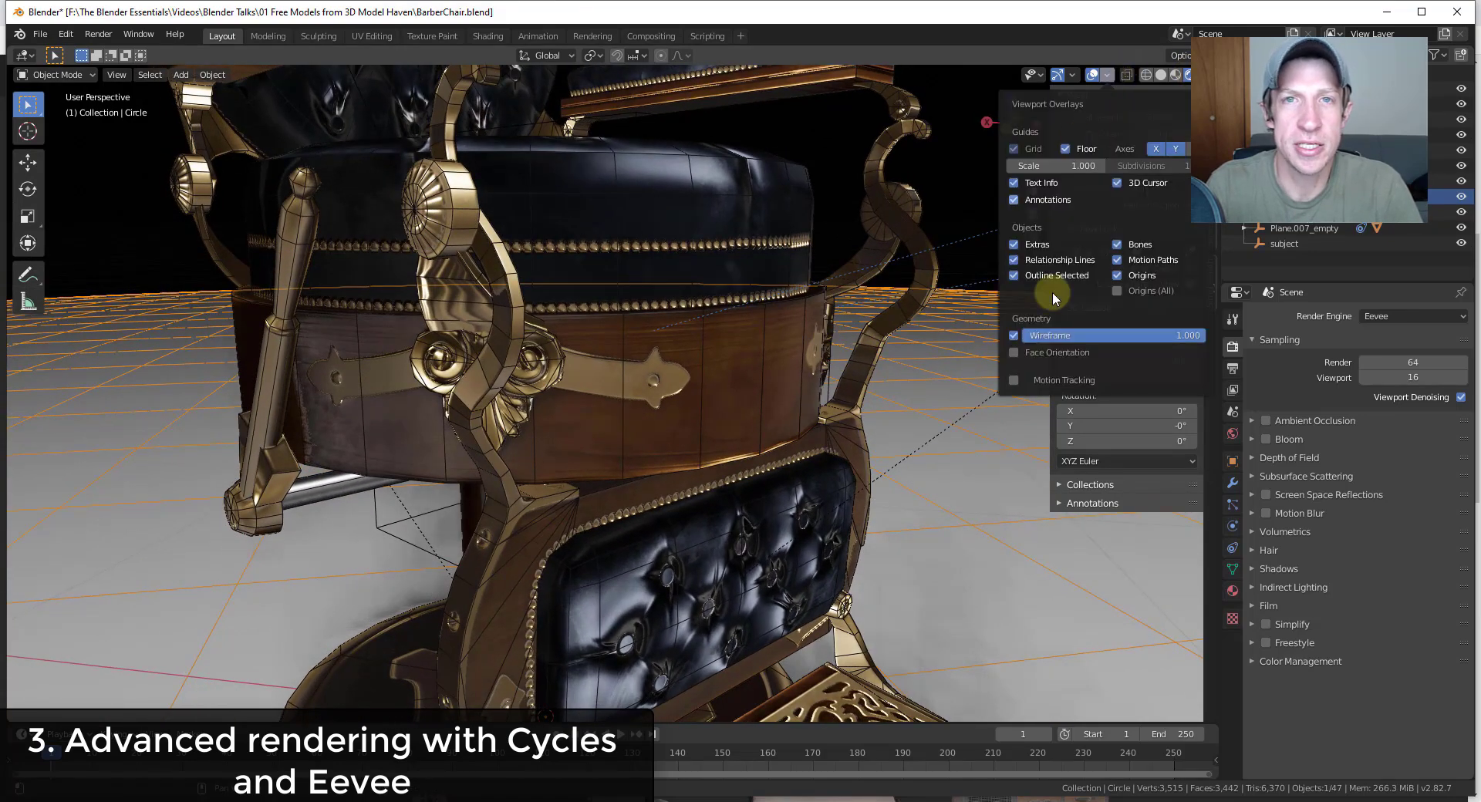
pyautogui.click(1013, 336)
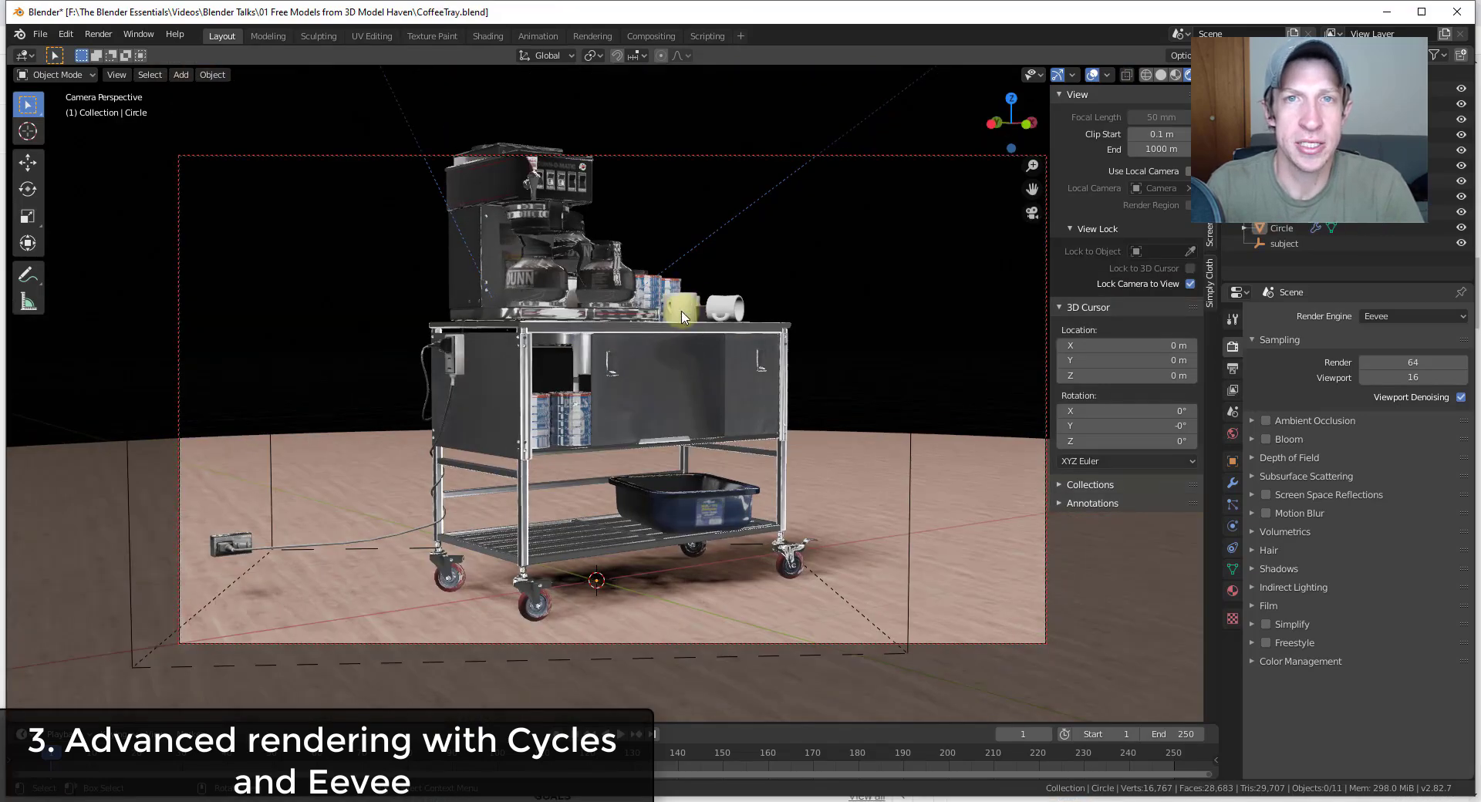
pyautogui.scroll(6, 681, 317)
pyautogui.moveTo(726, 429); pyautogui.dragTo(687, 417, button='middle')
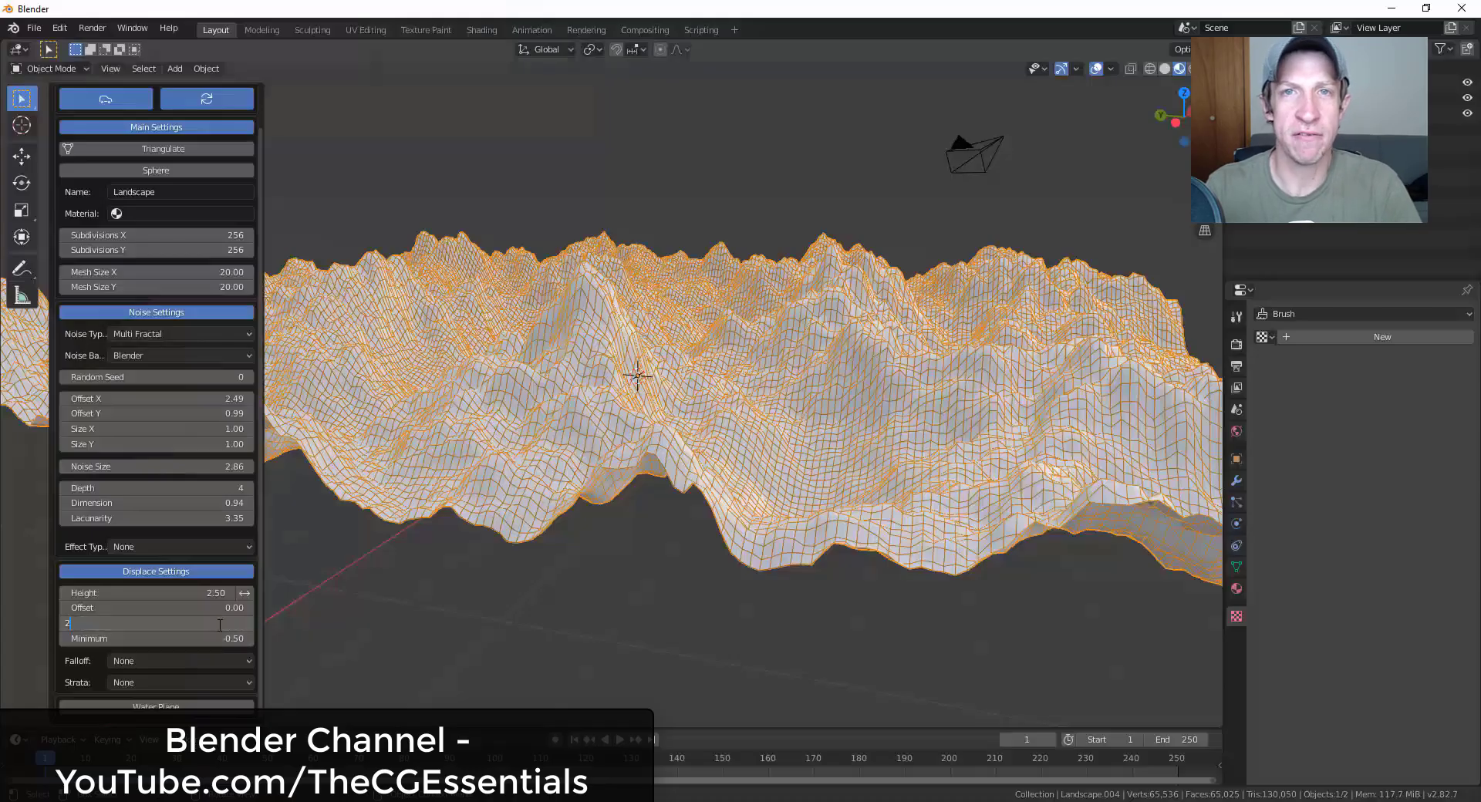
# Set the landscape's displacement maximum to 2.00
pyautogui.press('Return')
pyautogui.moveTo(1011, 320); pyautogui.dragTo(955, 332, button='middle')
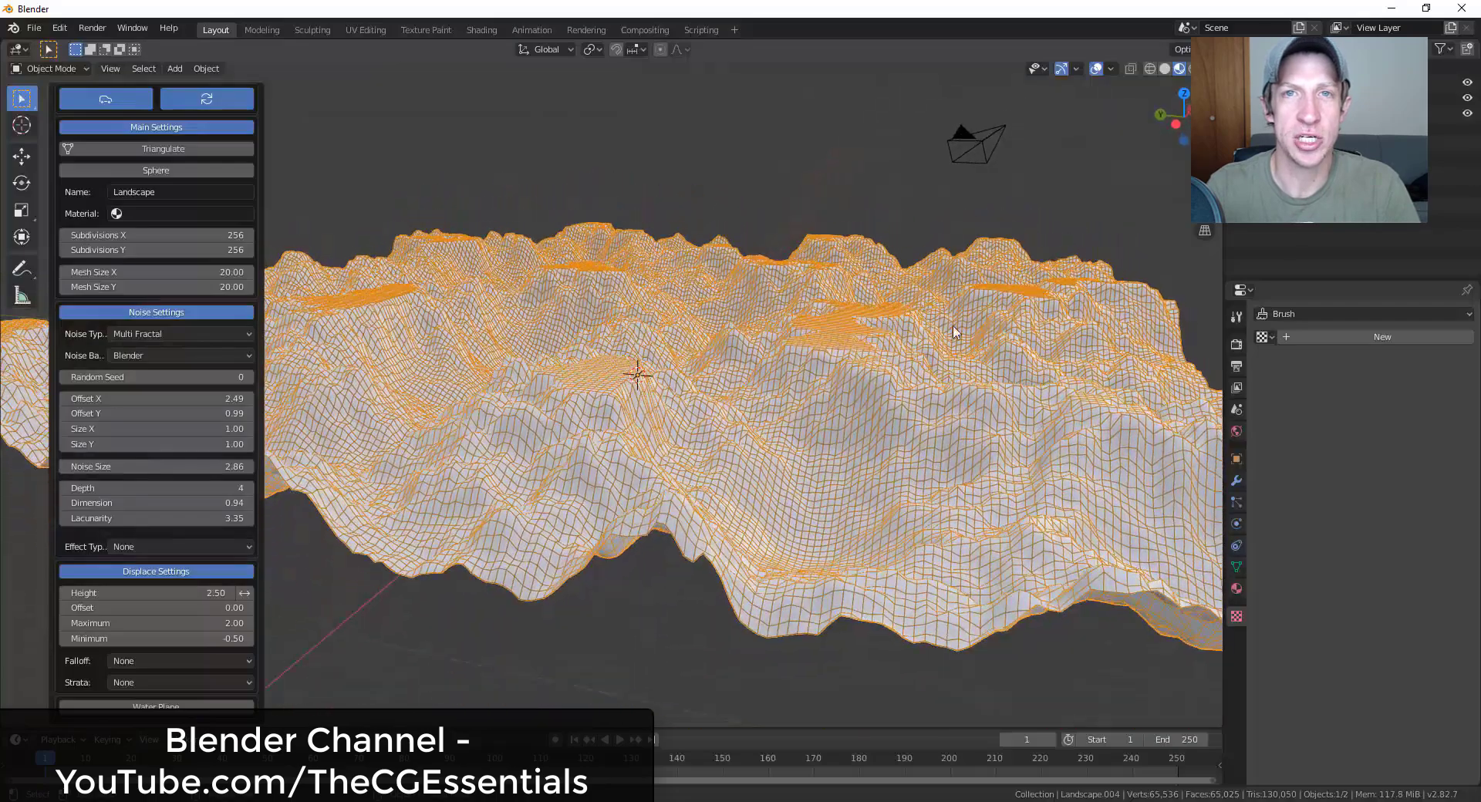
pyautogui.moveTo(567, 463)
pyautogui.mouseDown(button='middle')
pyautogui.moveTo(572, 515)
pyautogui.moveTo(567, 466)
pyautogui.mouseUp(button='middle')
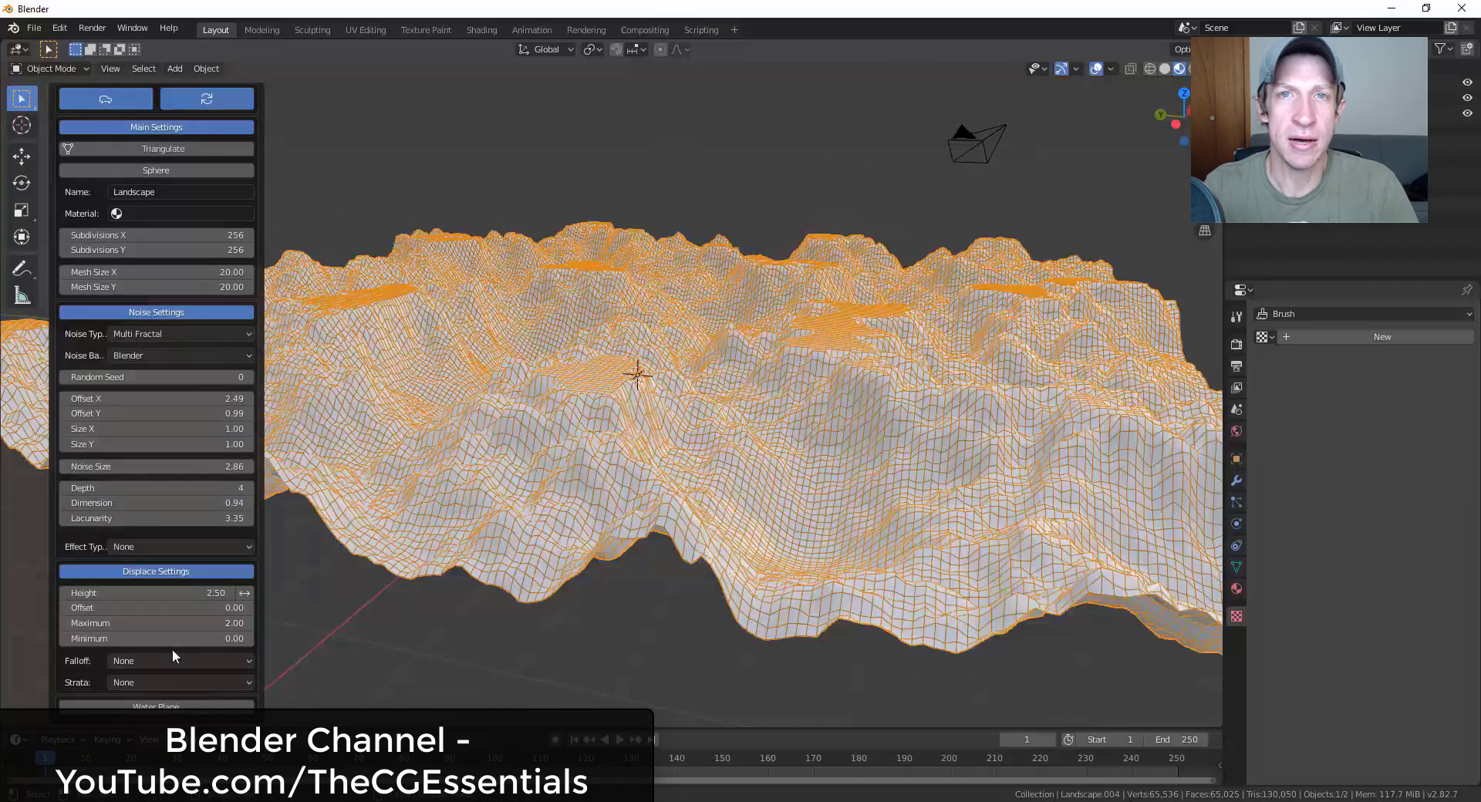
# Set the landscape's displacement minimum to 1.00 to flatten its valleys
pyautogui.press('Return')
pyautogui.moveTo(794, 494)
pyautogui.mouseDown(button='middle')
pyautogui.moveTo(785, 559)
pyautogui.moveTo(805, 496)
pyautogui.mouseUp(button='middle')
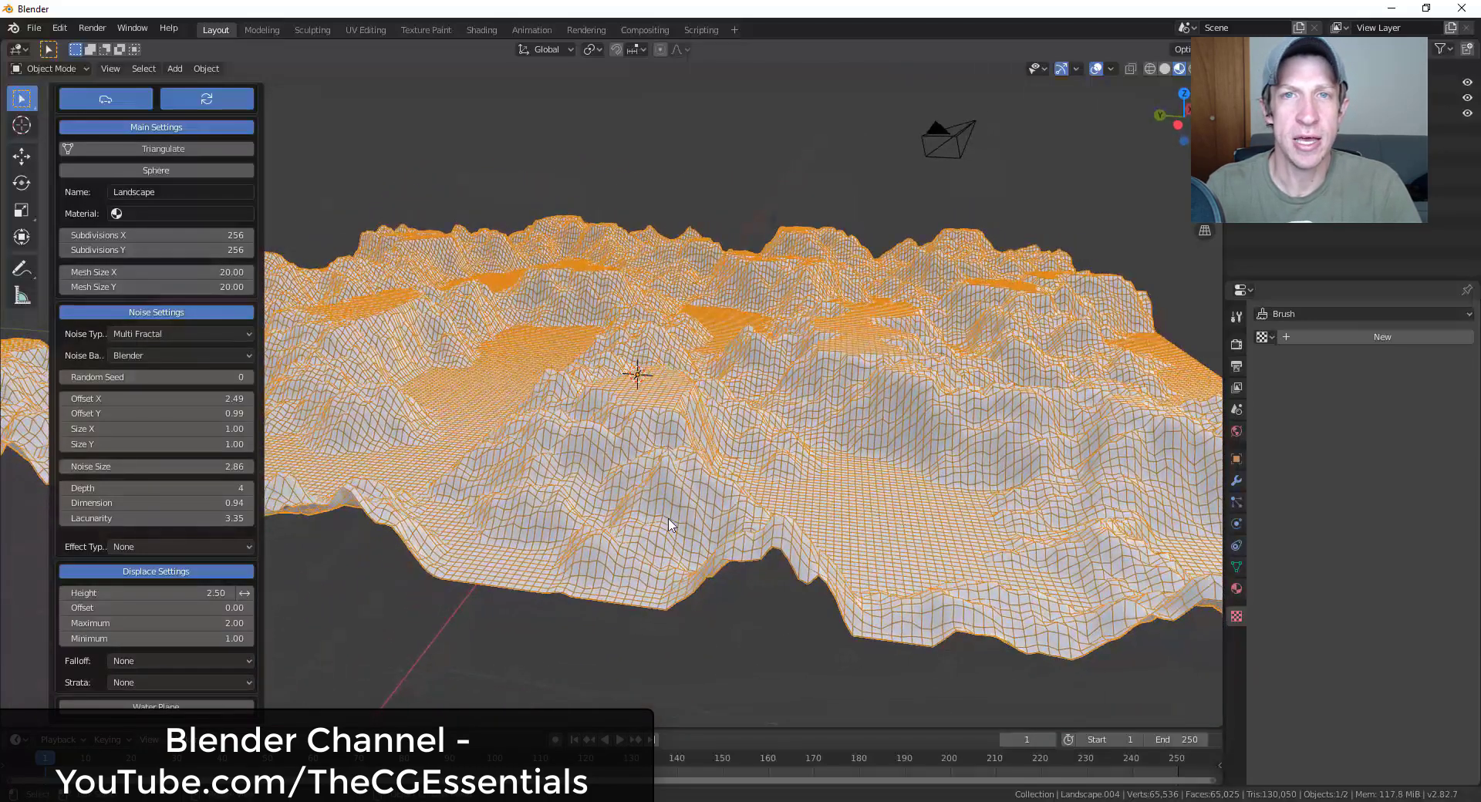
pyautogui.moveTo(814, 567); pyautogui.dragTo(804, 597, button='middle')
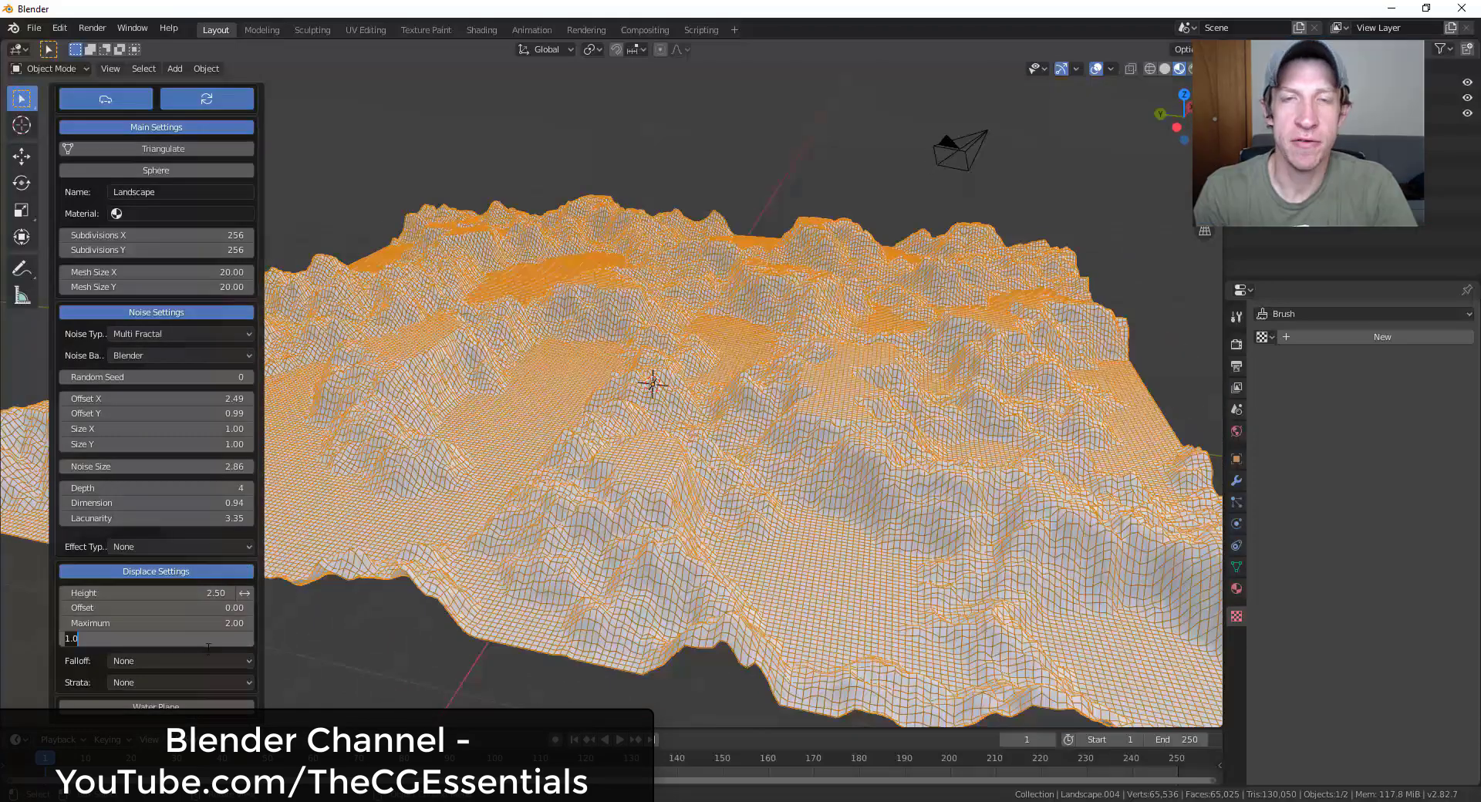
# Set the landscape's displacement minimum to -0.50
pyautogui.click(208, 650)
pyautogui.write('-.5')
pyautogui.press('Return')
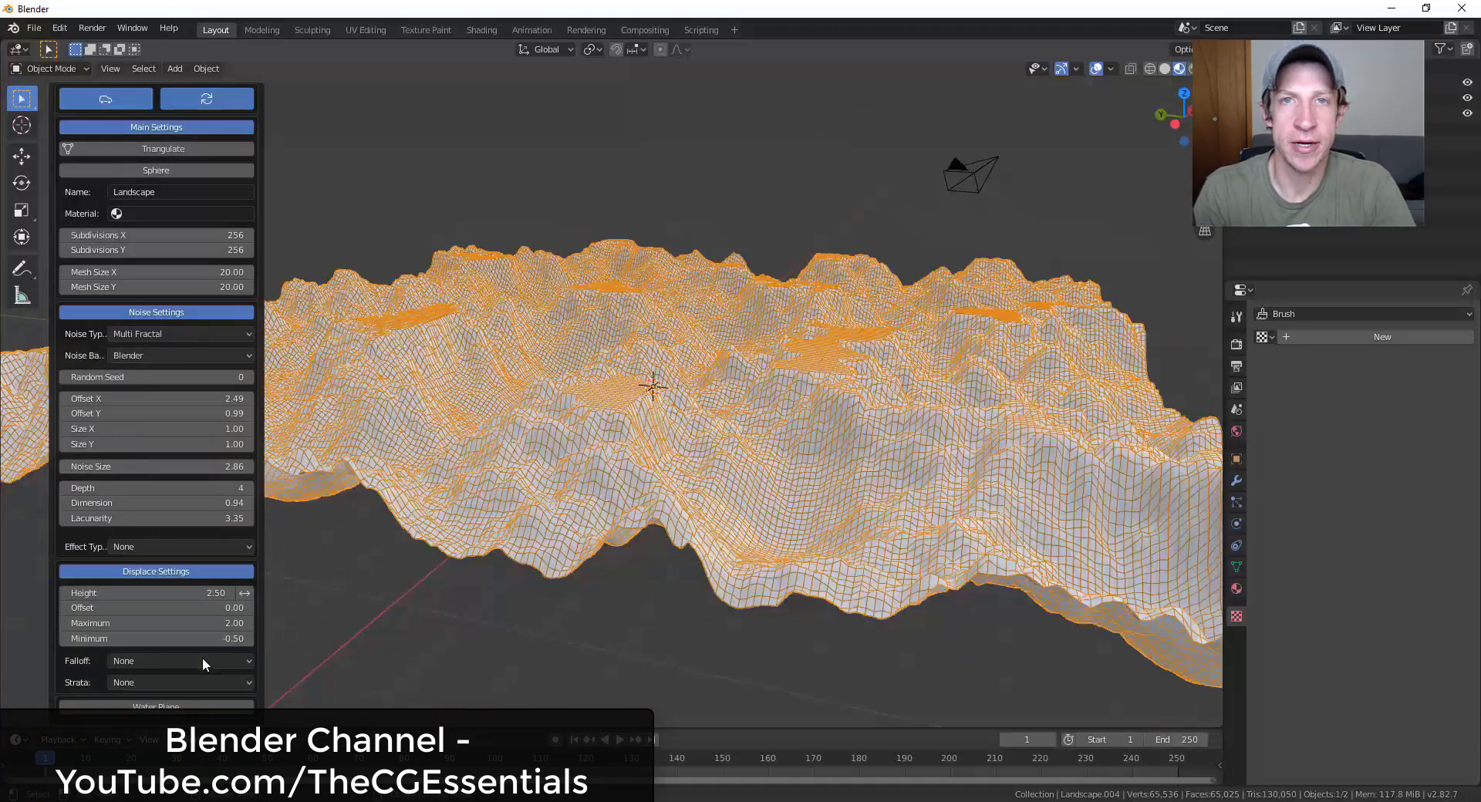
# Try the Quantize Mix strata on the landscape, examine the terraces, and return the strata to None
pyautogui.scroll(-2, 679, 488)
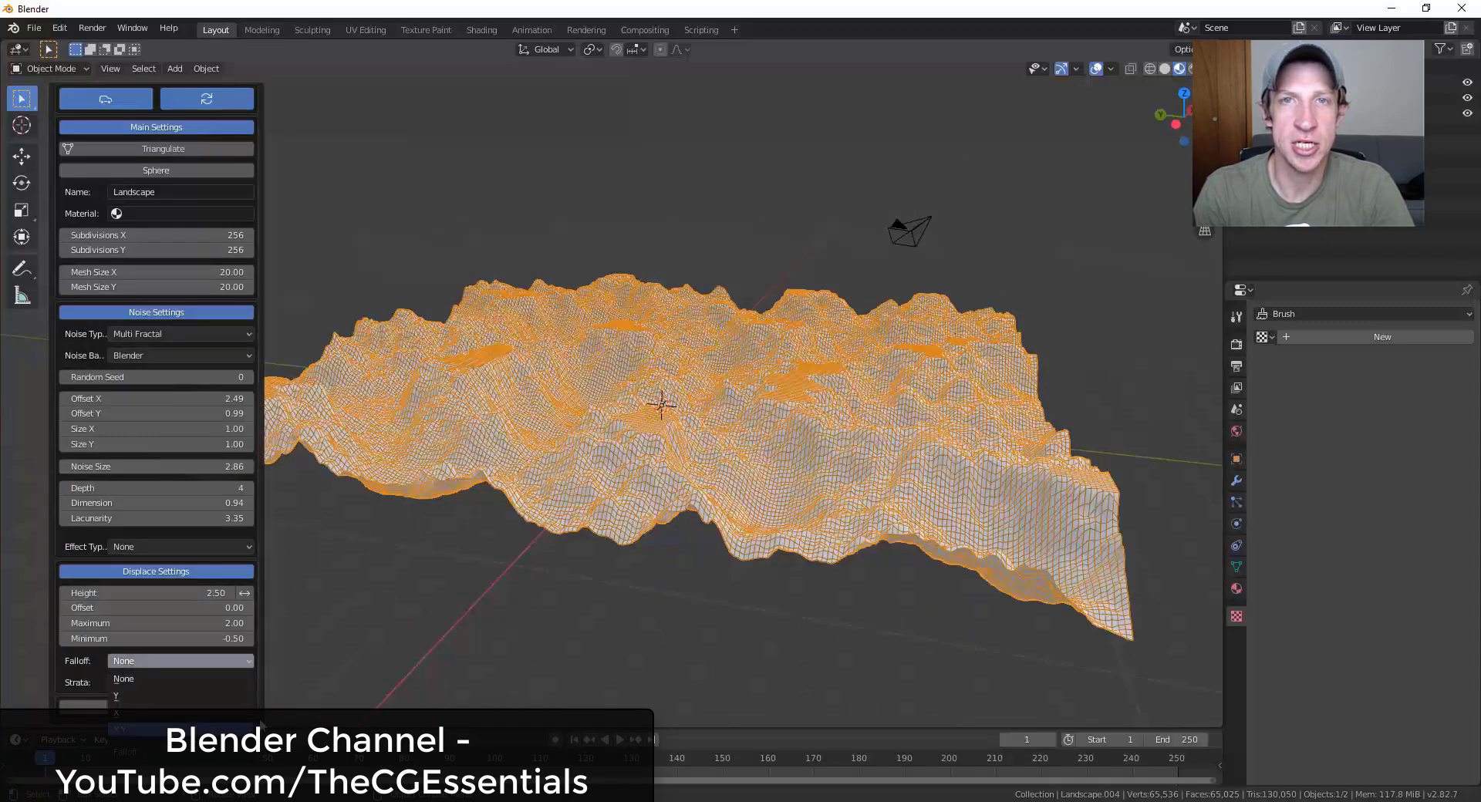
pyautogui.click(250, 729)
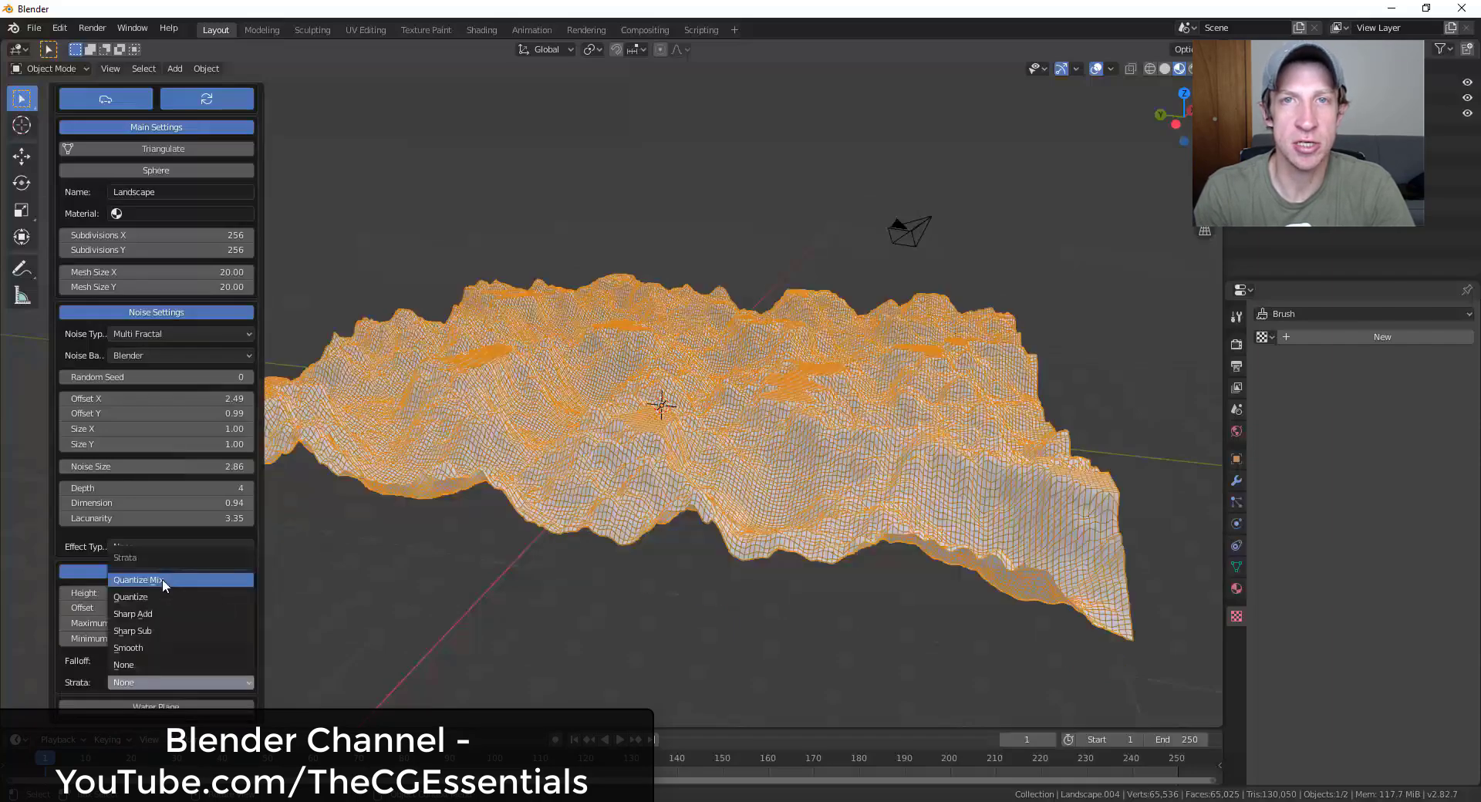
pyautogui.click(164, 587)
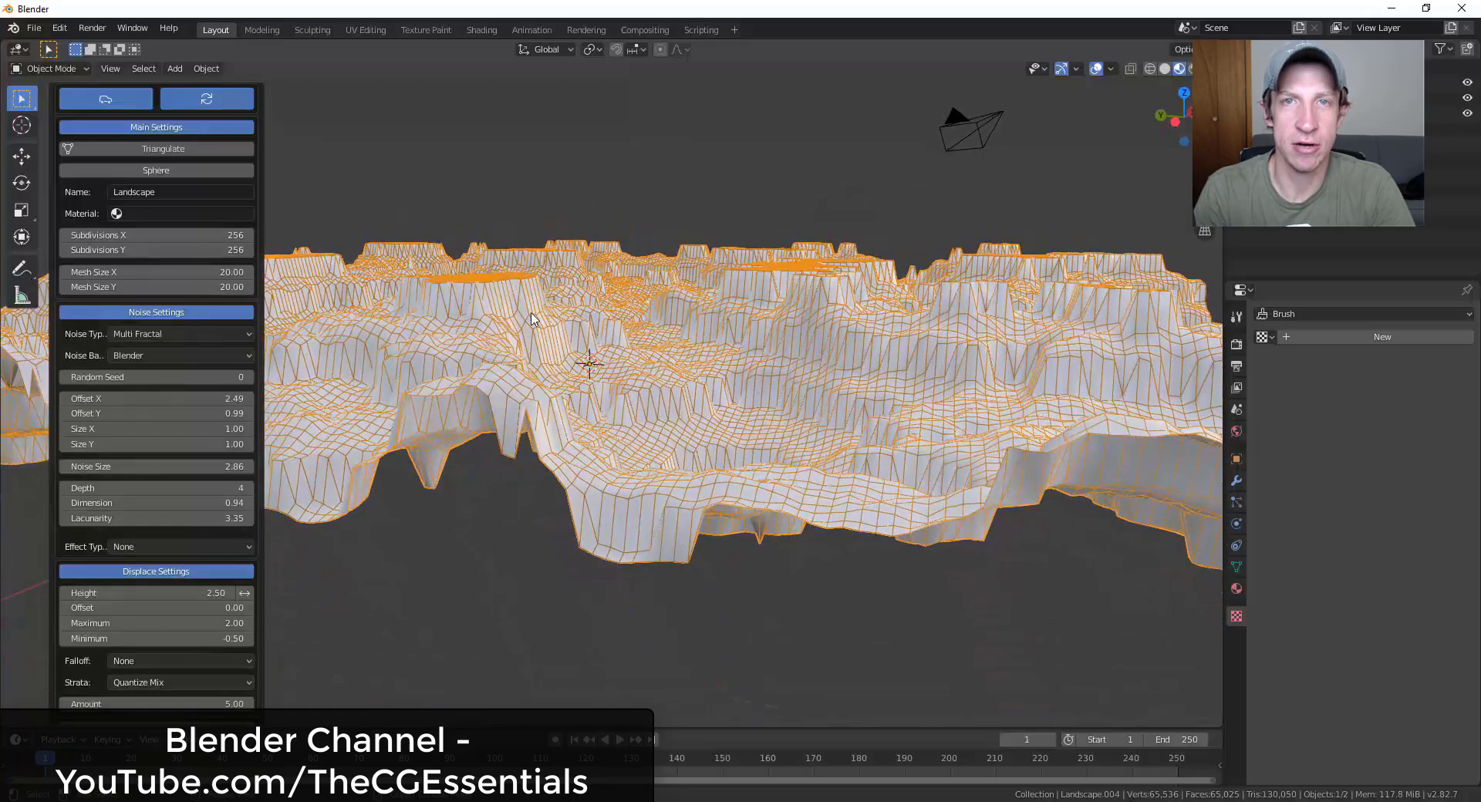
pyautogui.moveTo(530, 318); pyautogui.dragTo(843, 334, button='middle')
pyautogui.scroll(-1, 701, 371)
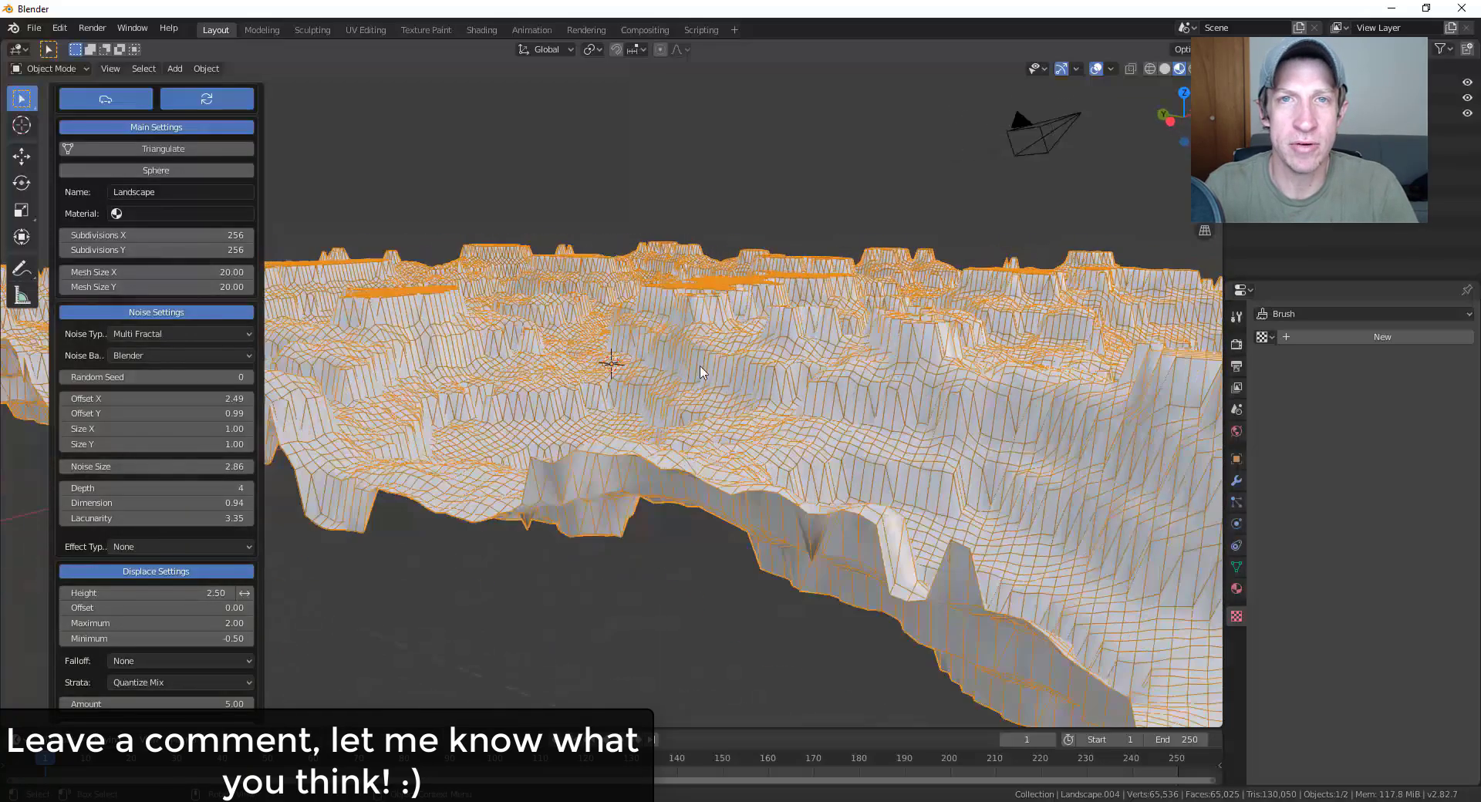
pyautogui.scroll(10, 609, 346)
pyautogui.scroll(-6, 706, 294)
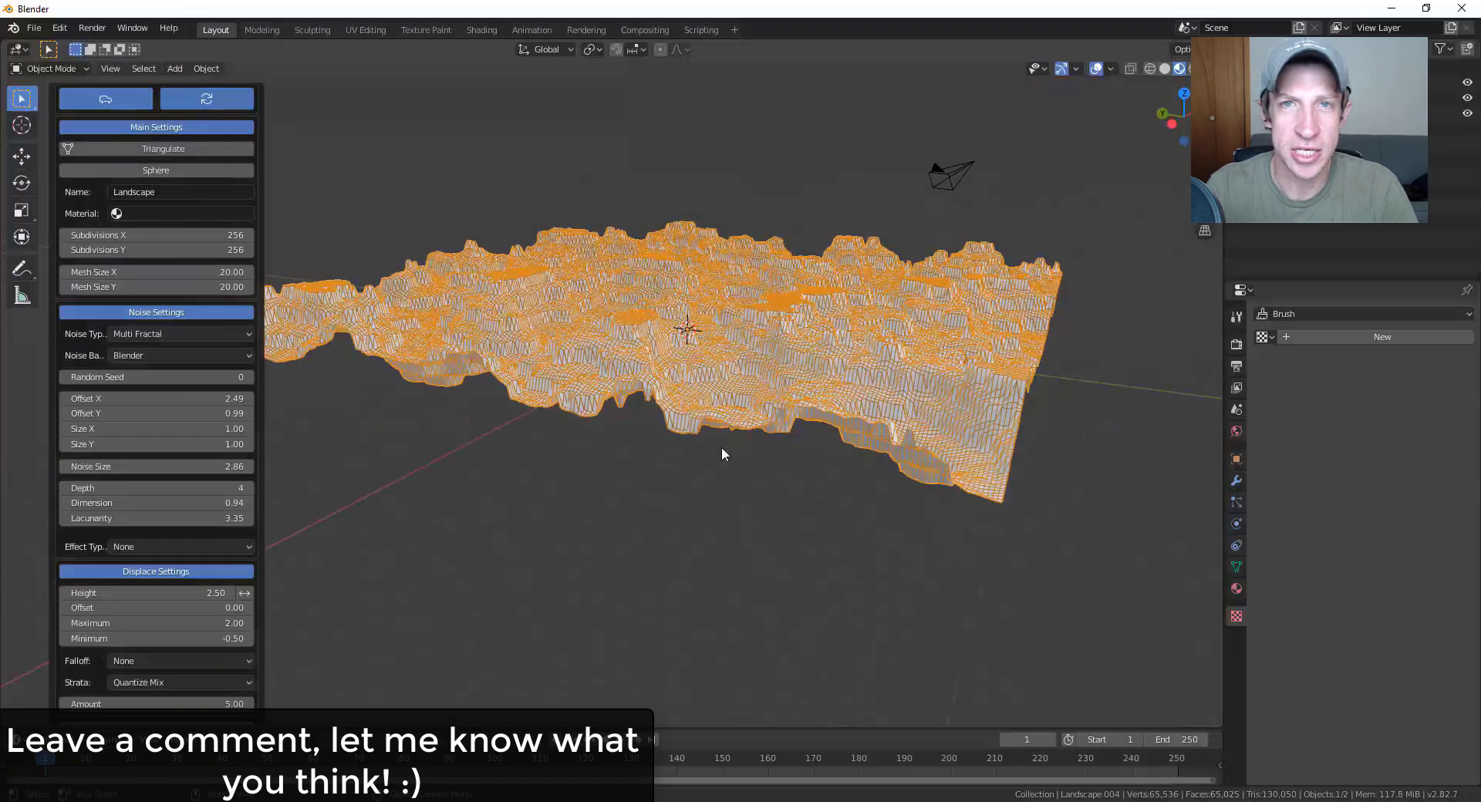
pyautogui.scroll(-1, 159, 602)
pyautogui.click(130, 679)
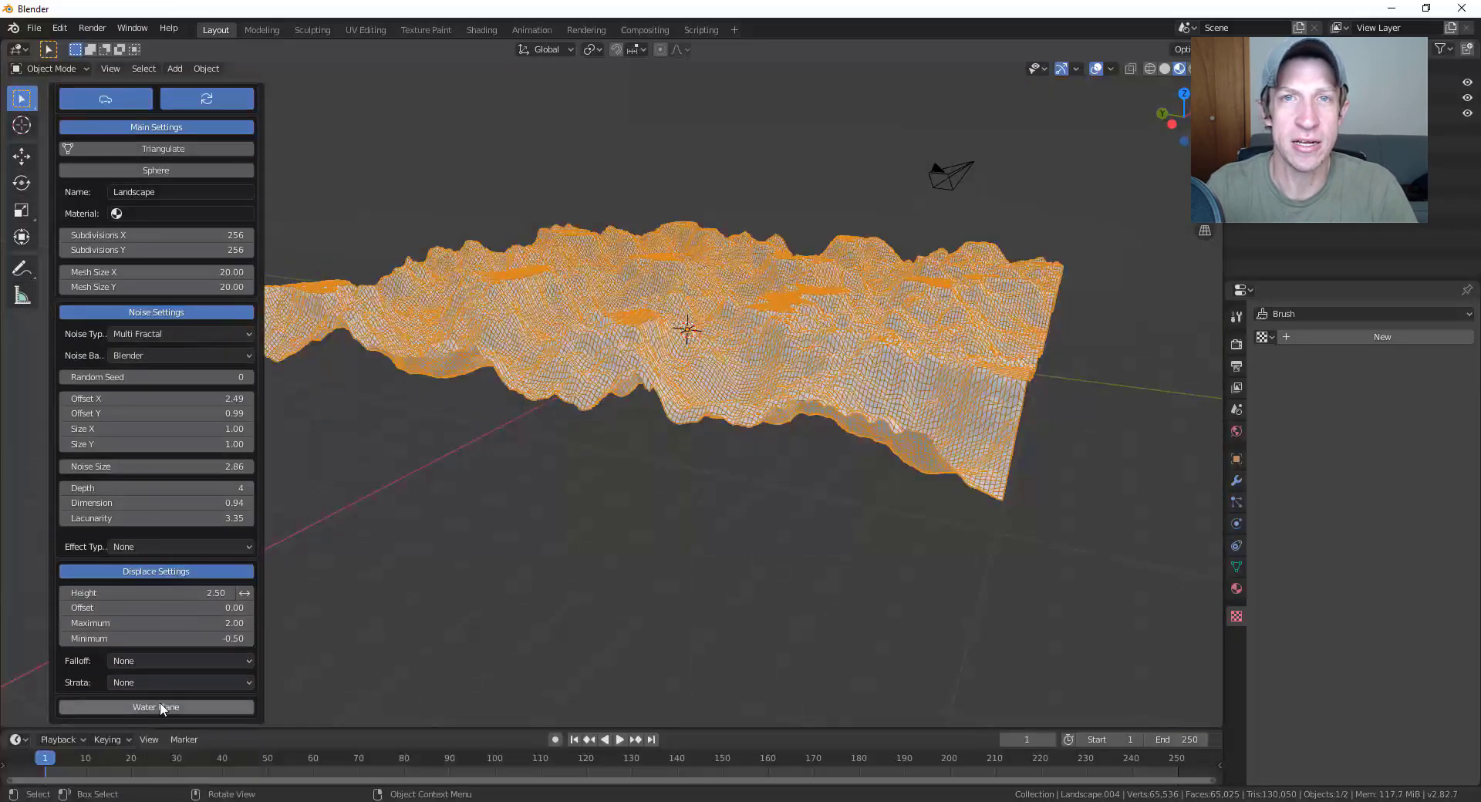
# Add a water plane to the landscape and raise its level to 0.79
pyautogui.click(159, 708)
pyautogui.scroll(-2, 218, 635)
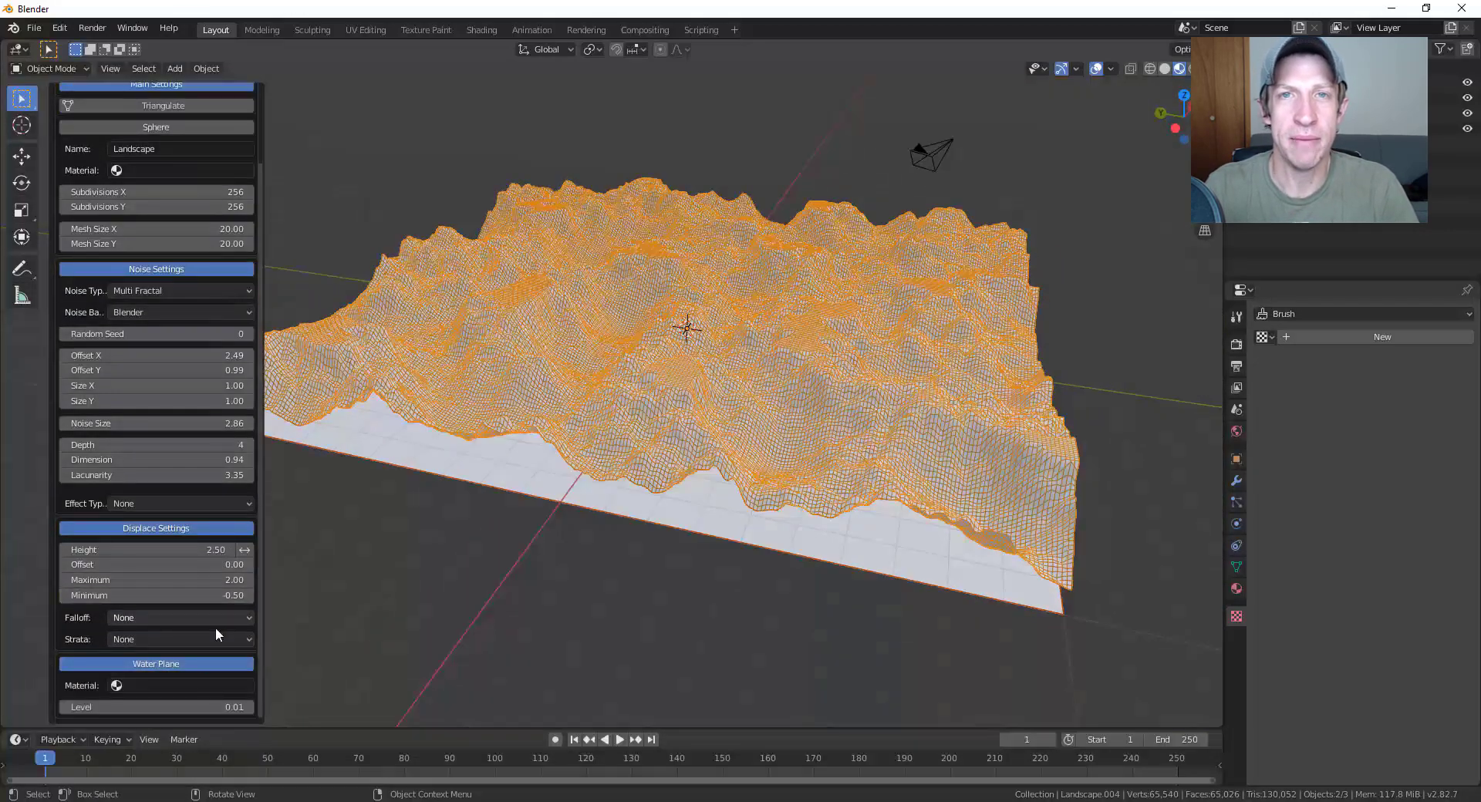
pyautogui.moveTo(155, 708); pyautogui.dragTo(232, 708)
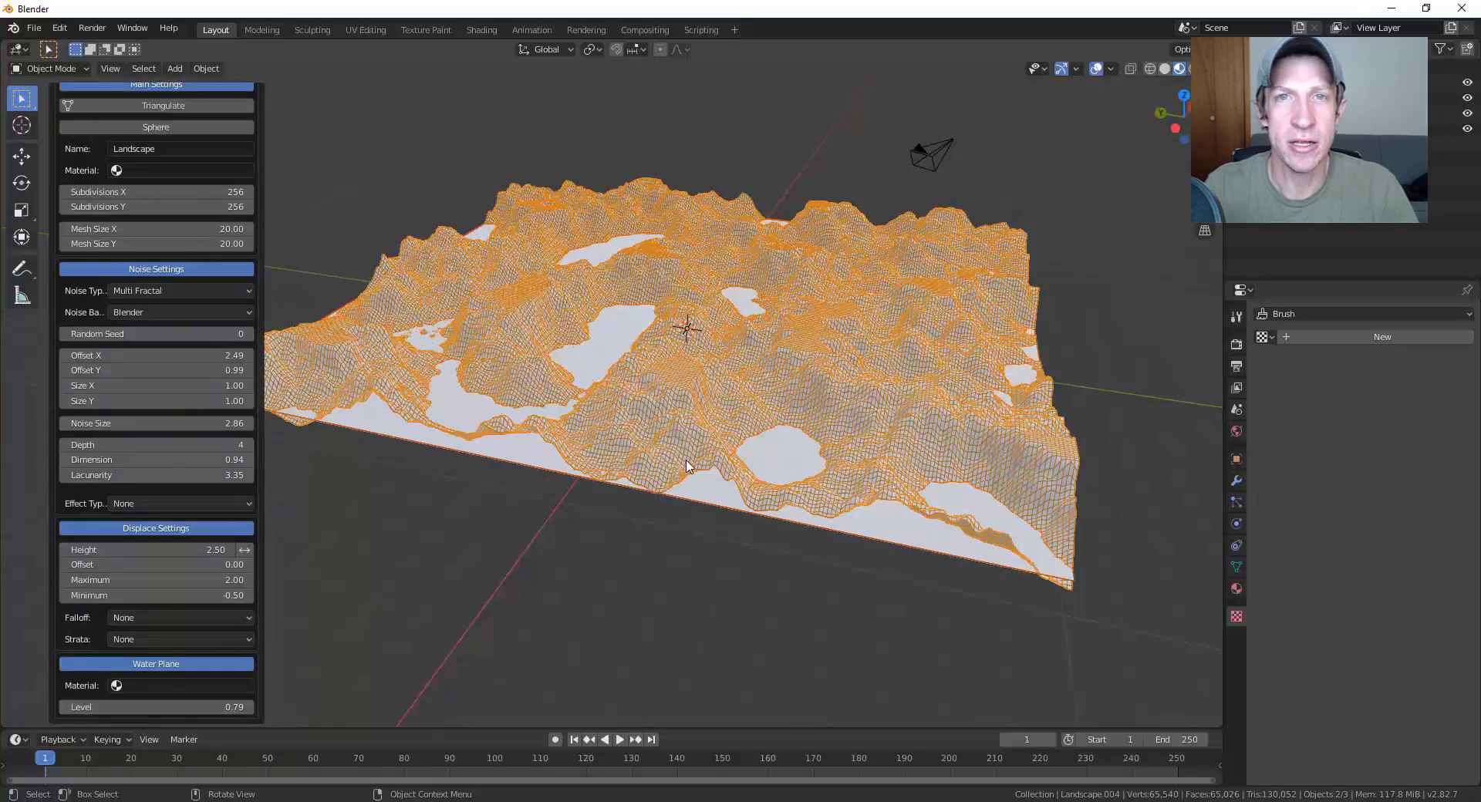